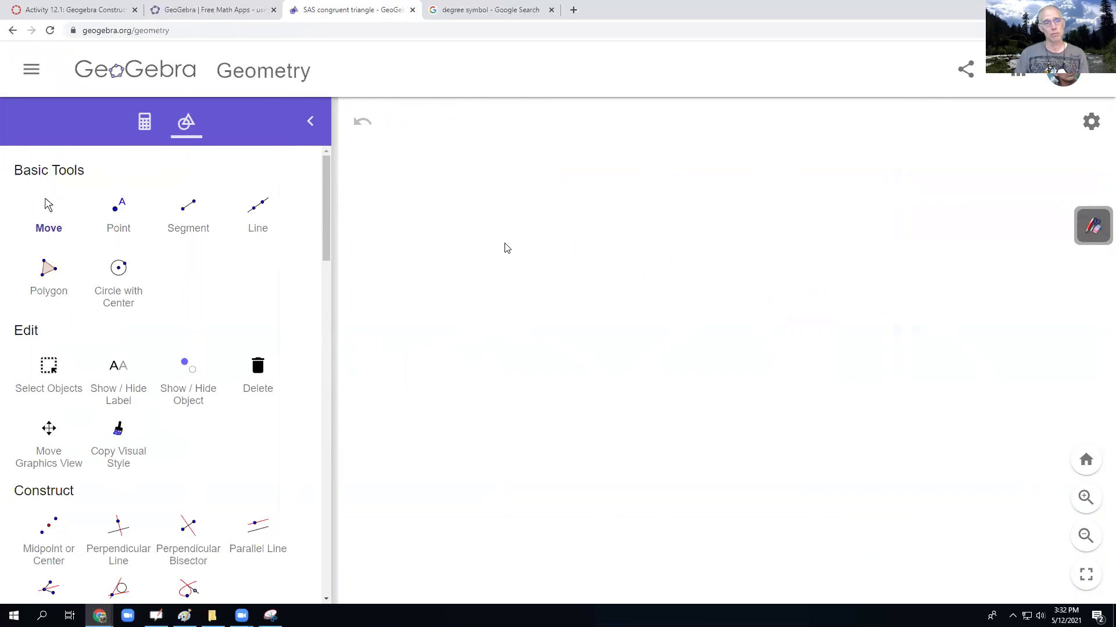
- Draw segment AB horizontally across the upper middle of the empty canvas
click(189, 218)
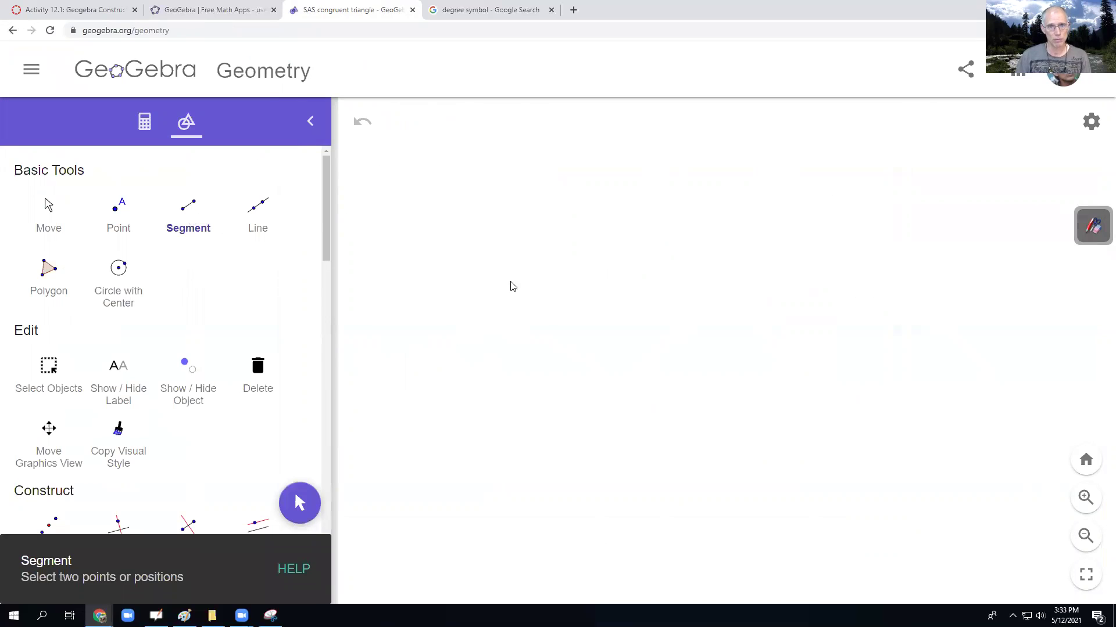
click(503, 264)
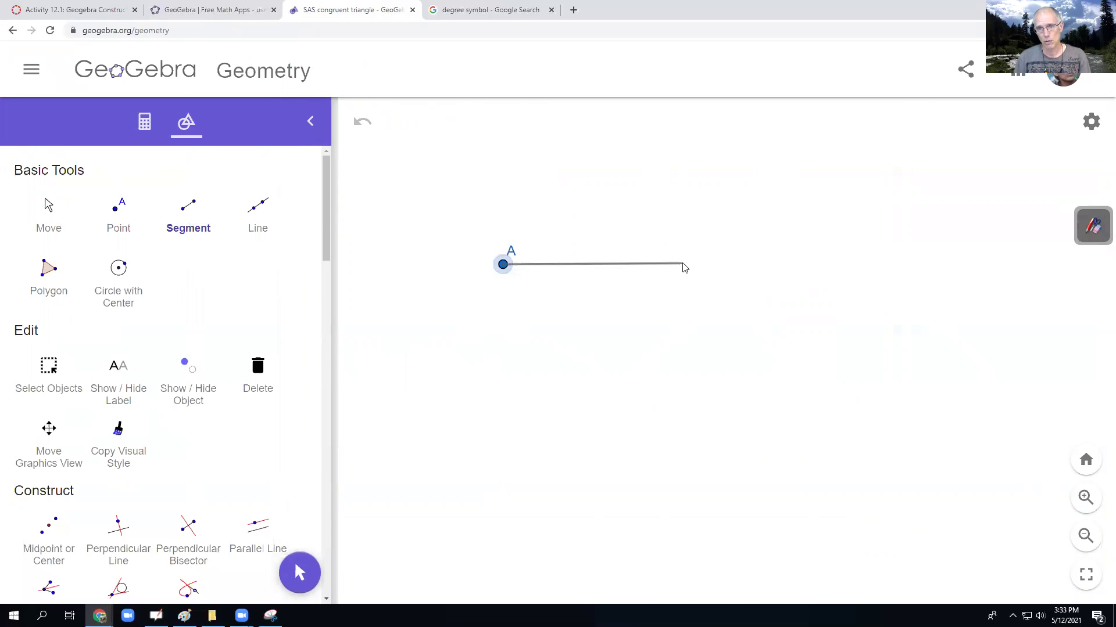
click(690, 261)
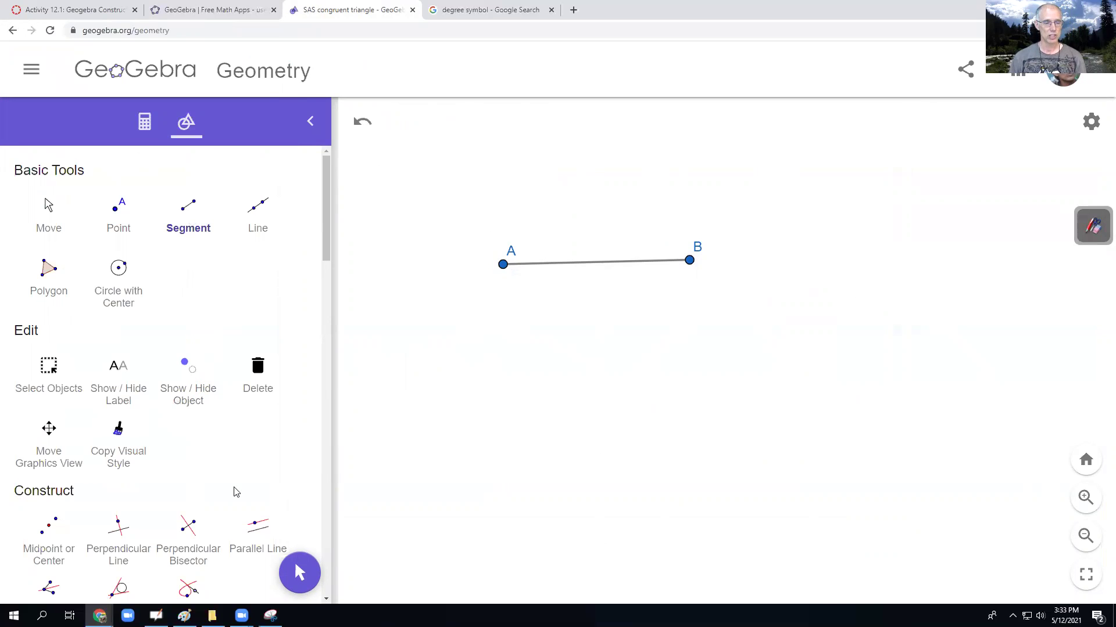
scroll(228, 489, down, 5)
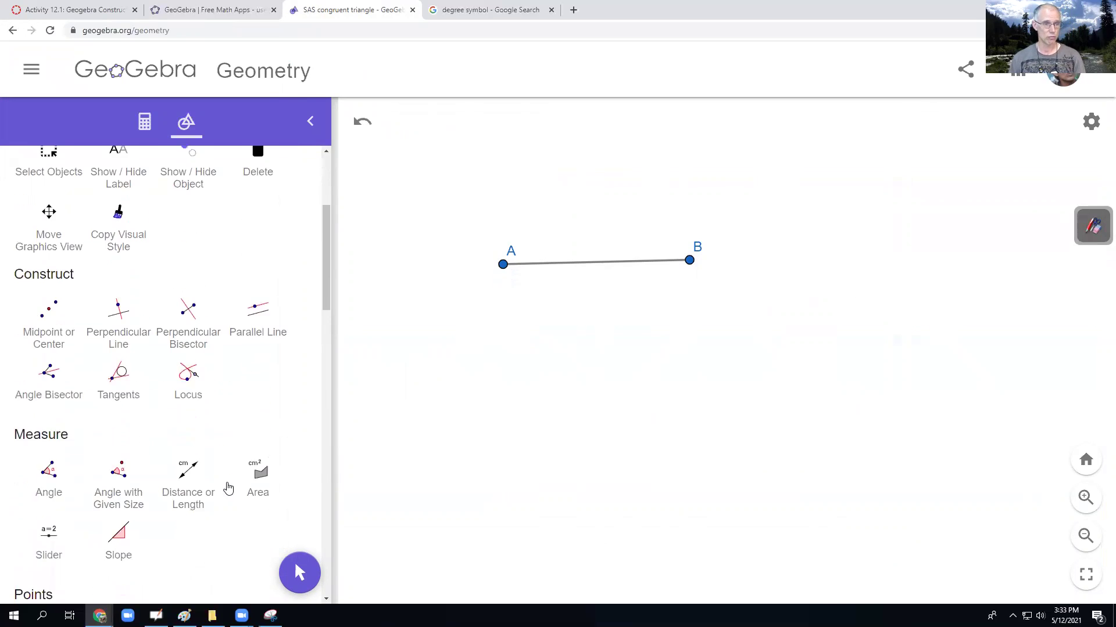
scroll(229, 489, down, 5)
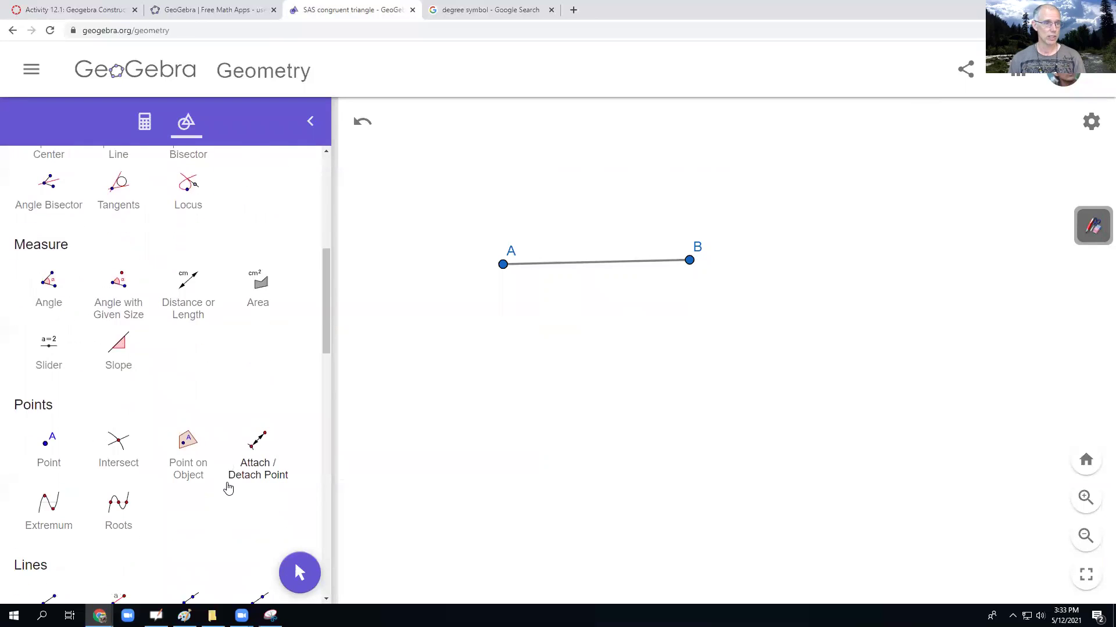
scroll(227, 489, up, 3)
scroll(227, 489, down, 5)
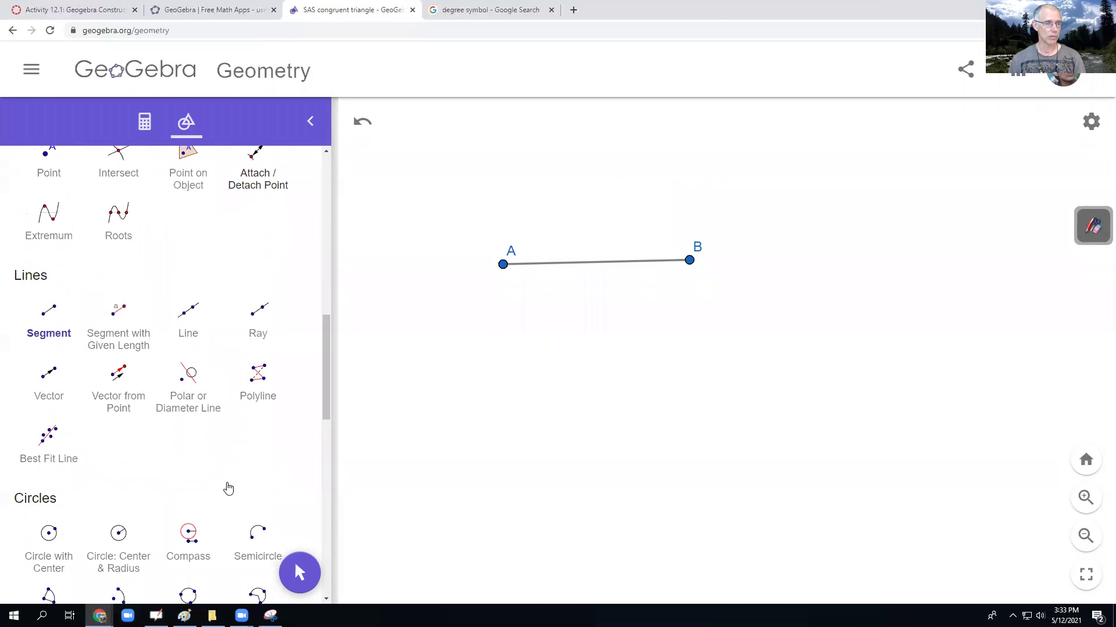
scroll(77, 435, down, 2)
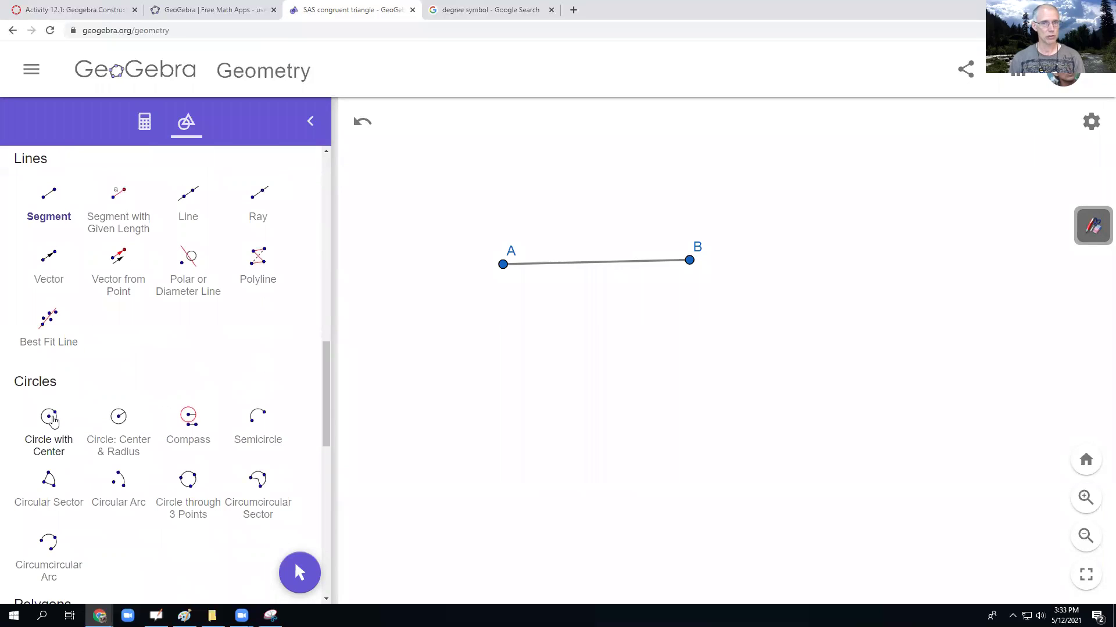
- Draw a circle centred at A through B and a circle centred at B through A
click(50, 418)
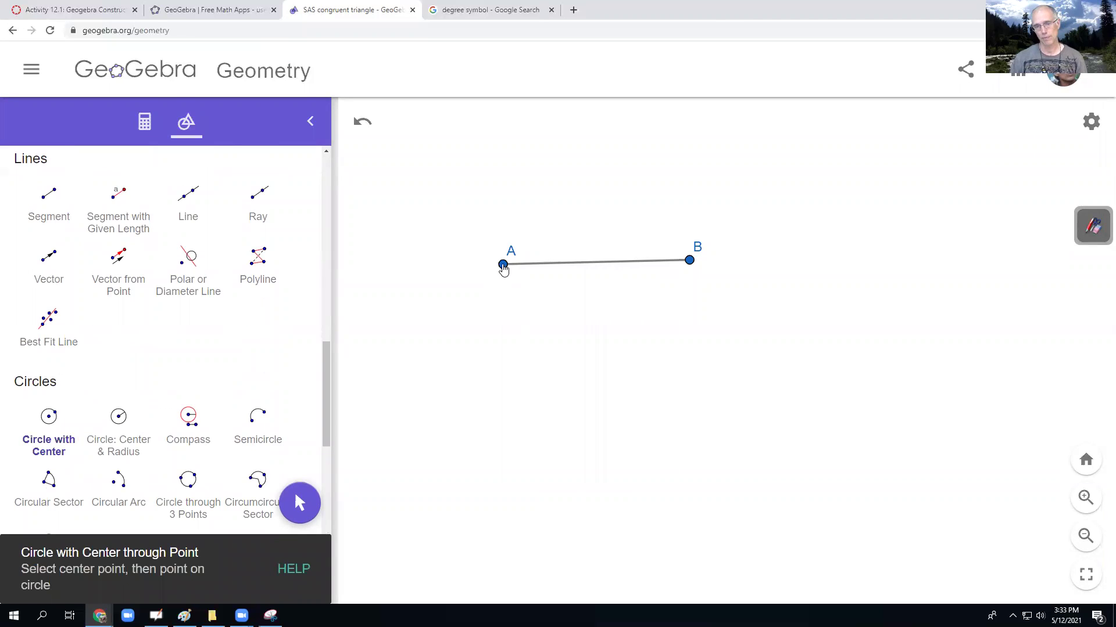
click(503, 266)
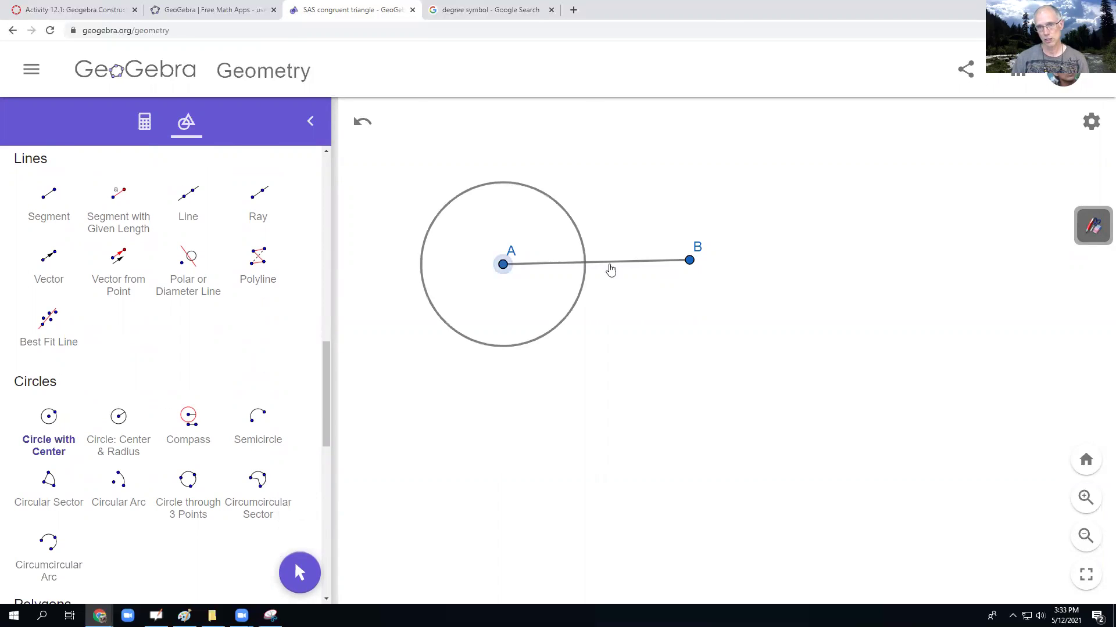
click(696, 280)
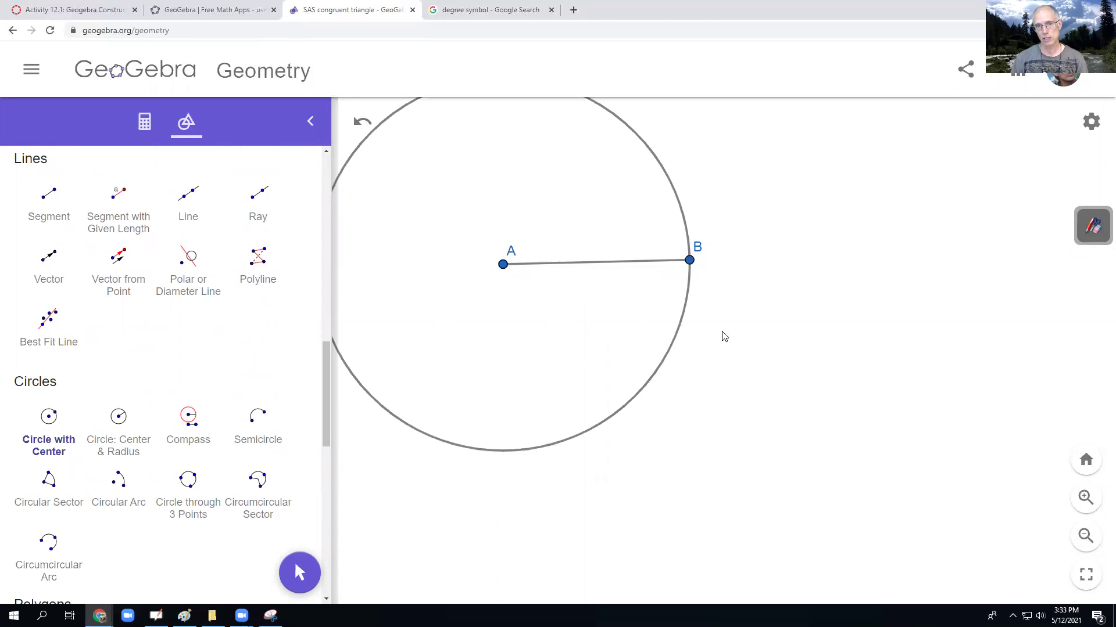
click(690, 261)
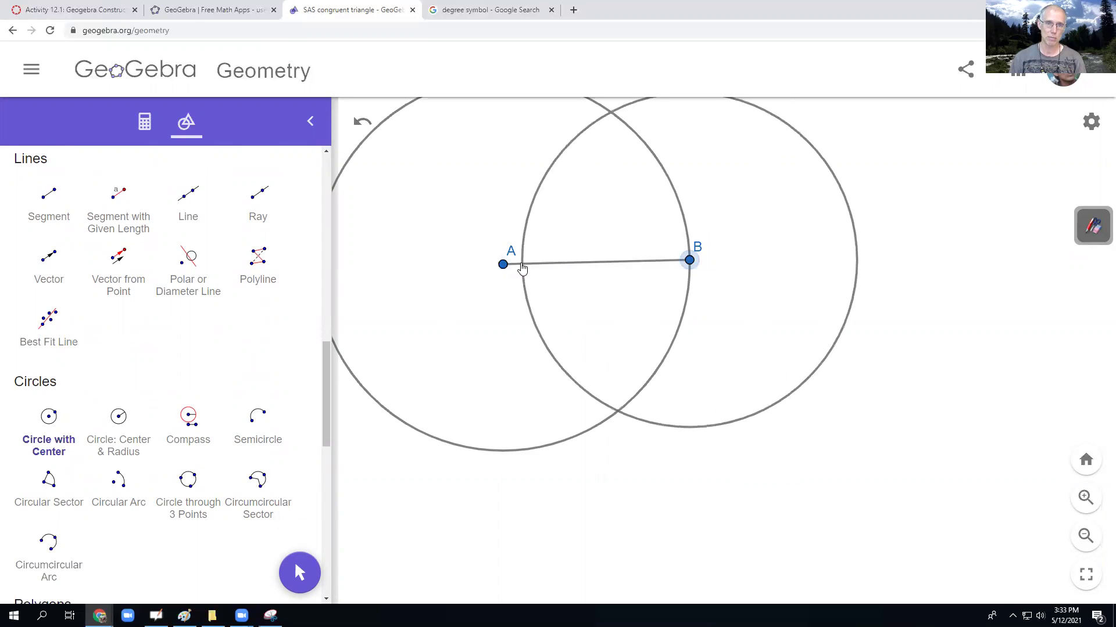
click(503, 265)
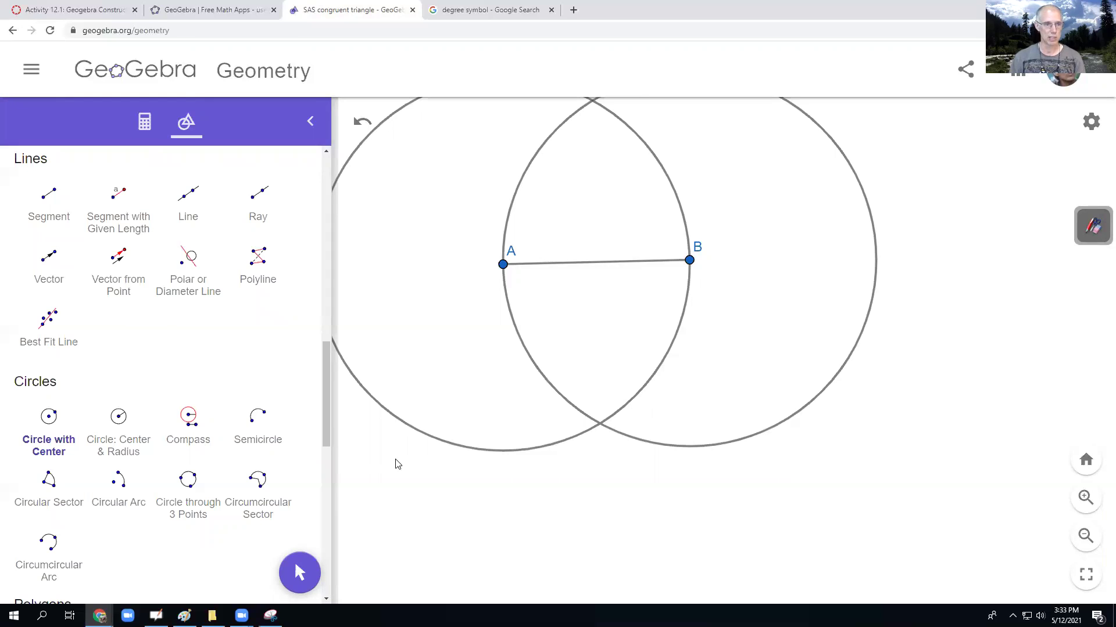
- Mark the circles' upper crossing as point C and lower crossing as point D
scroll(178, 360, up, 1)
scroll(179, 359, up, 3)
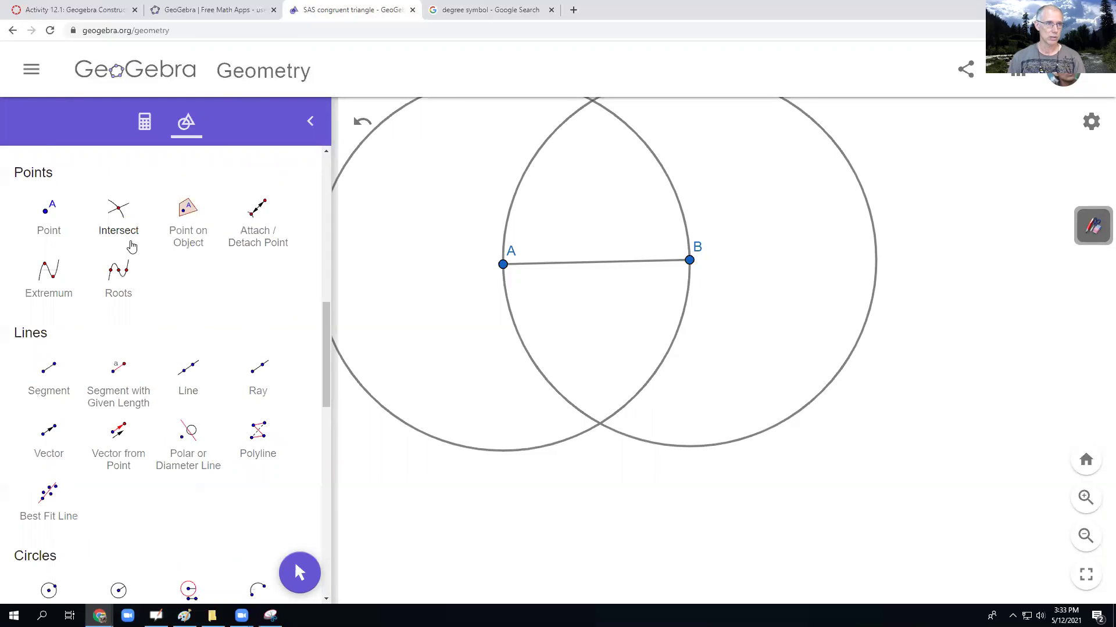
click(119, 217)
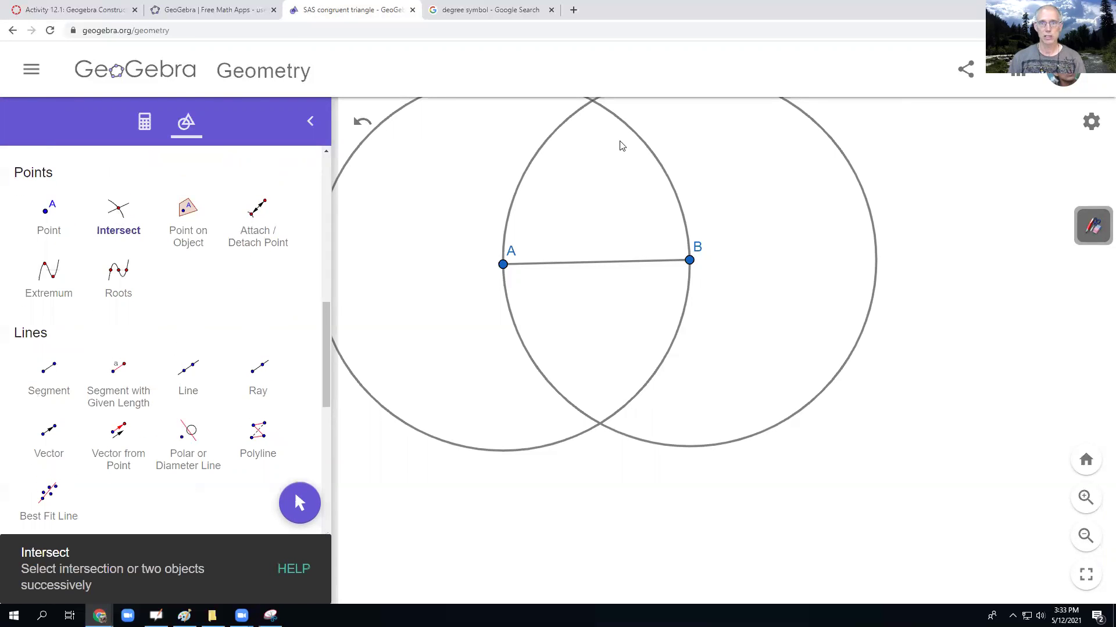
click(592, 102)
click(599, 427)
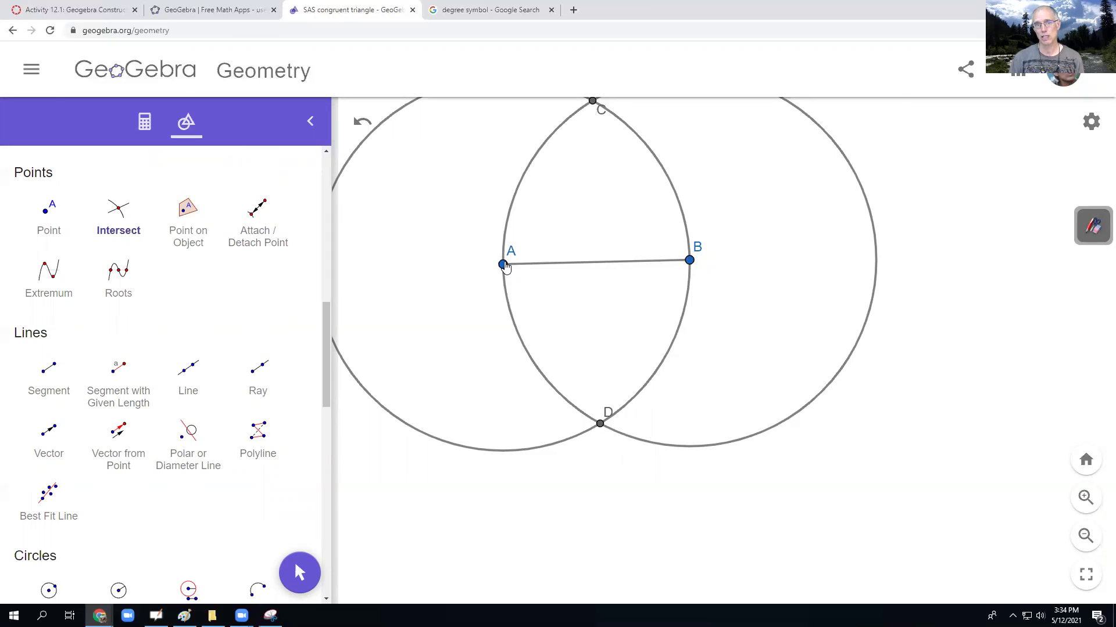
click(593, 102)
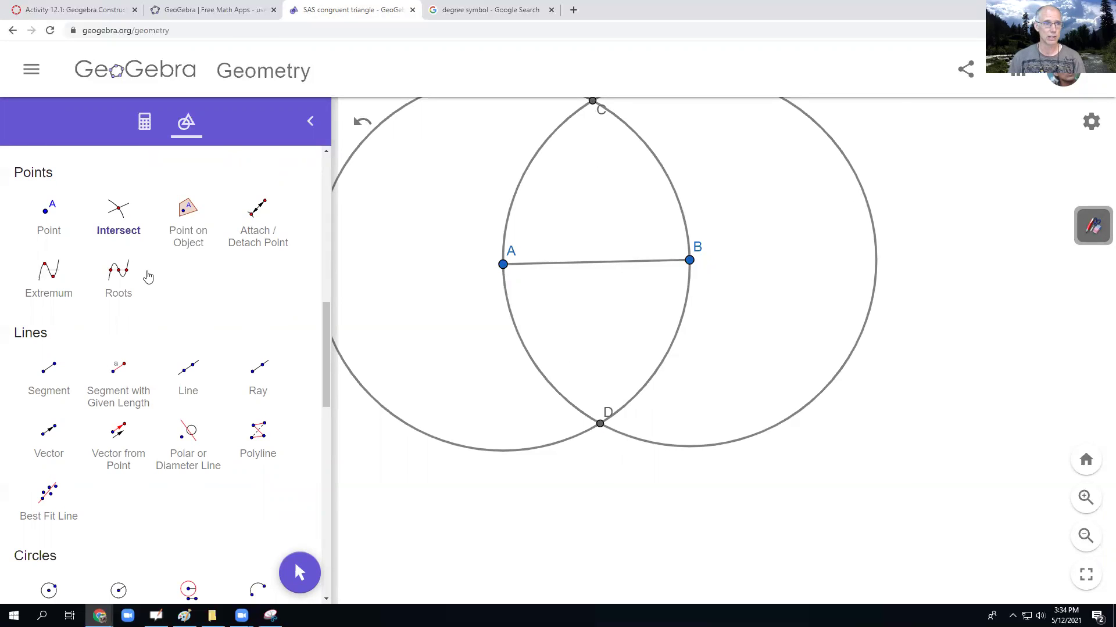
- Draw the shaded triangle ABC above segment AB
scroll(147, 284, up, 5)
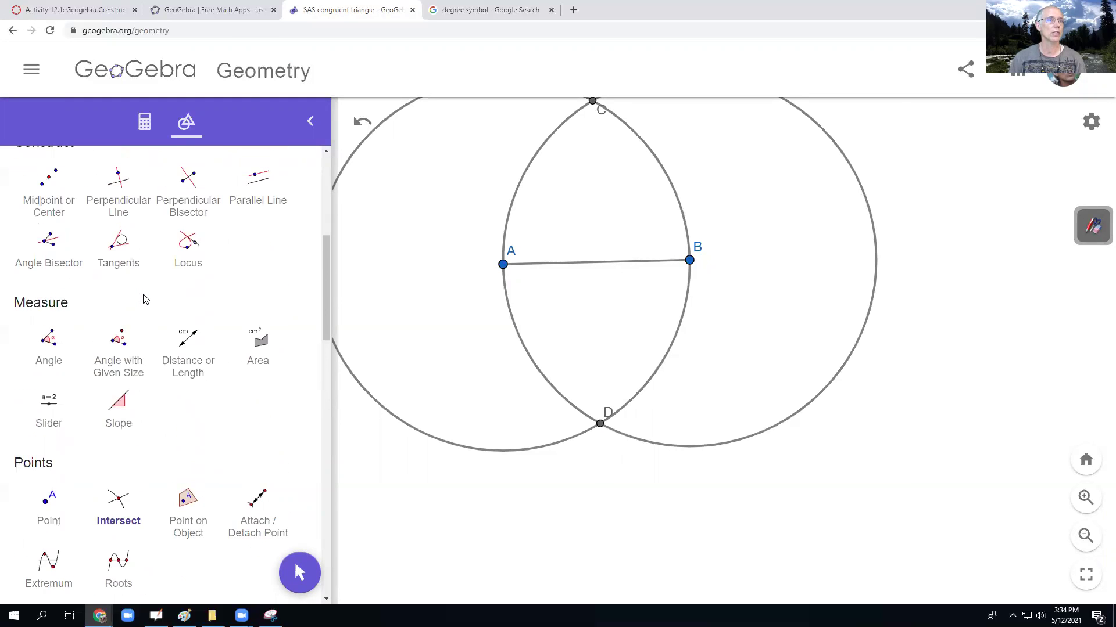
scroll(145, 299, up, 3)
scroll(145, 299, down, 6)
scroll(145, 300, up, 7)
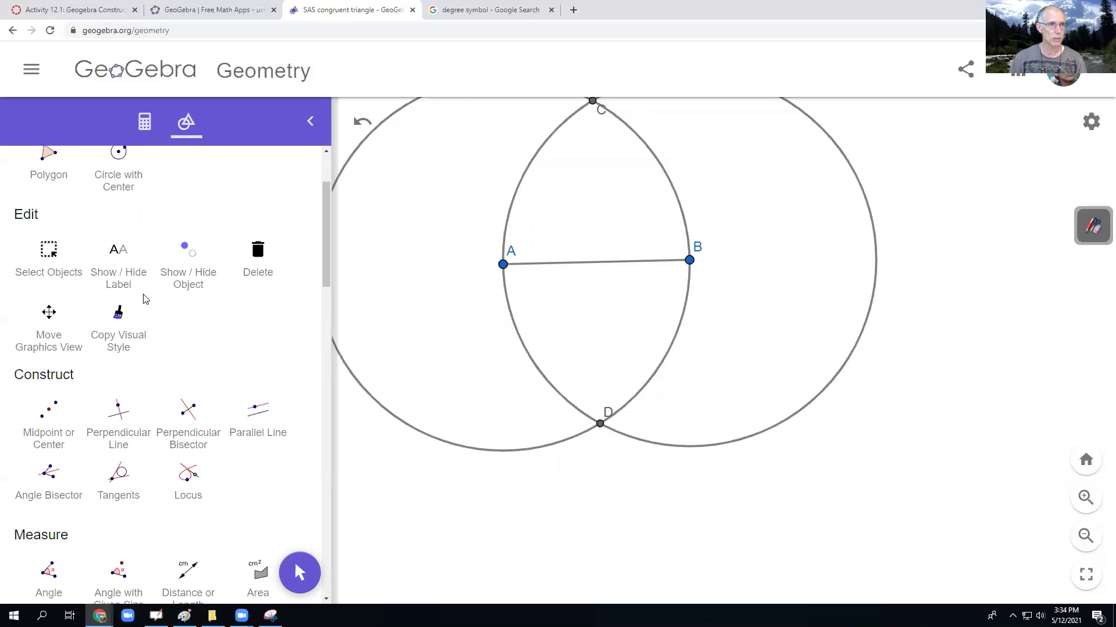
scroll(146, 299, up, 2)
click(49, 272)
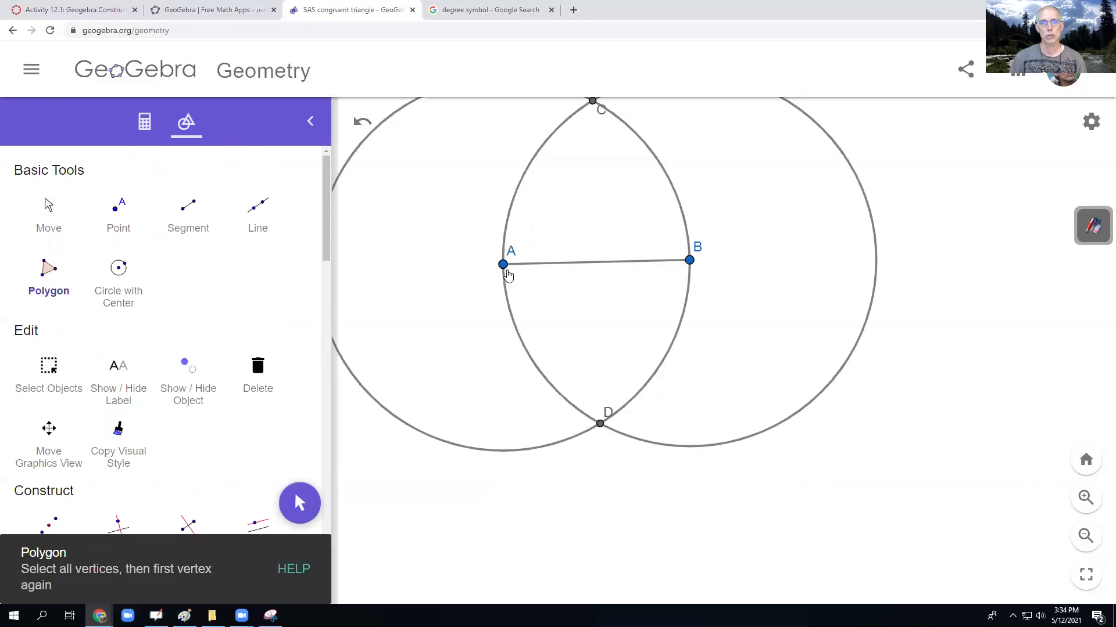
click(503, 265)
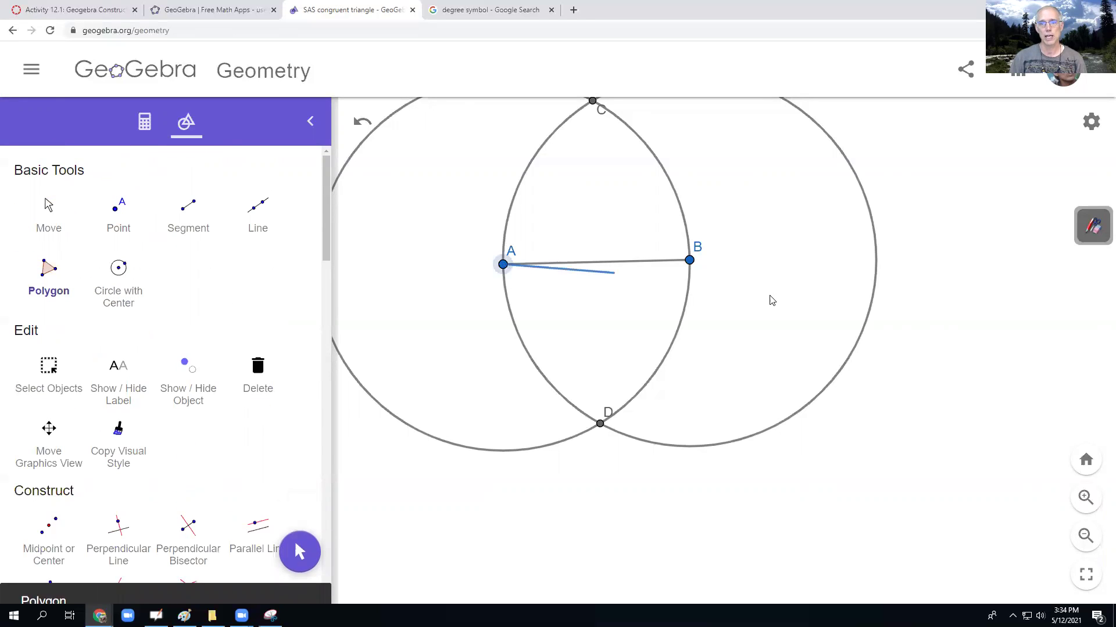
click(690, 262)
click(591, 107)
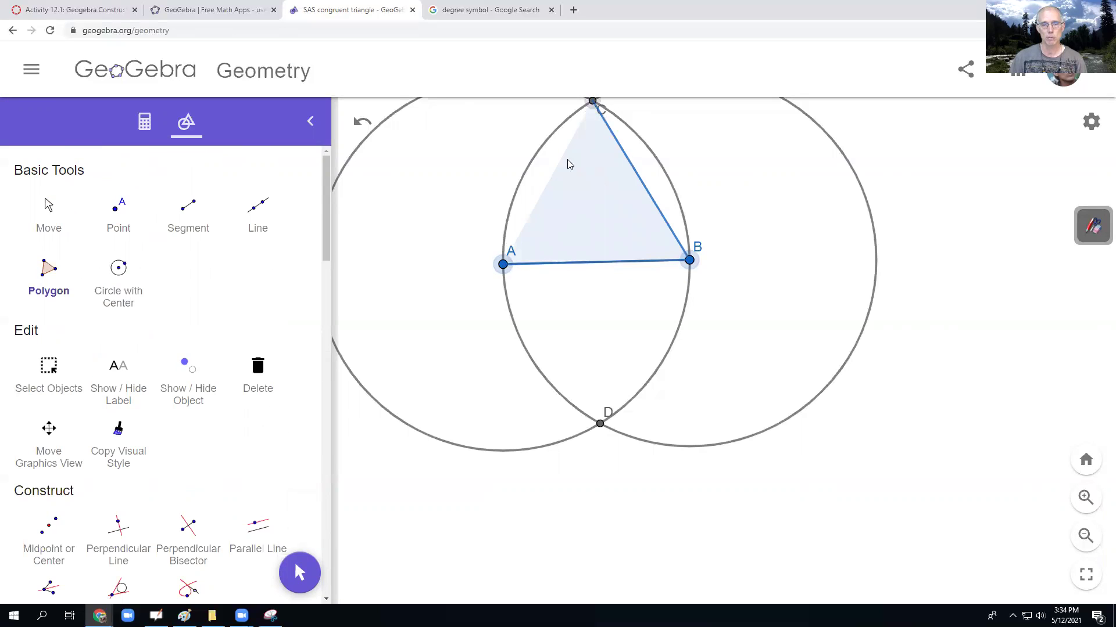
click(503, 265)
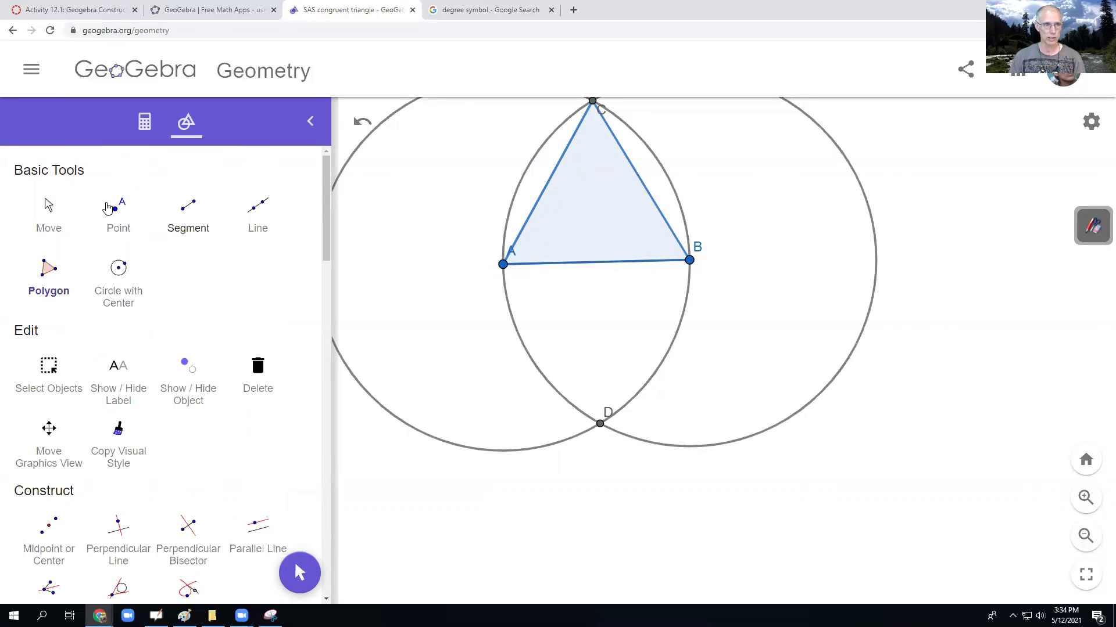
- Draw the shaded triangle ADB below segment AB, completing rhombus ACBD
click(47, 205)
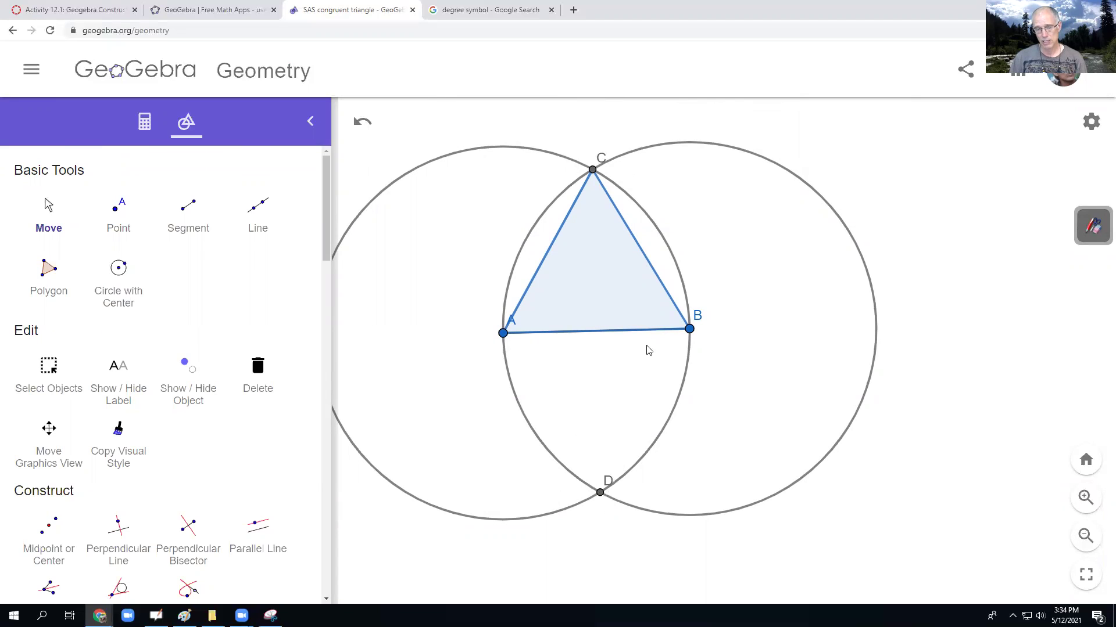
click(54, 269)
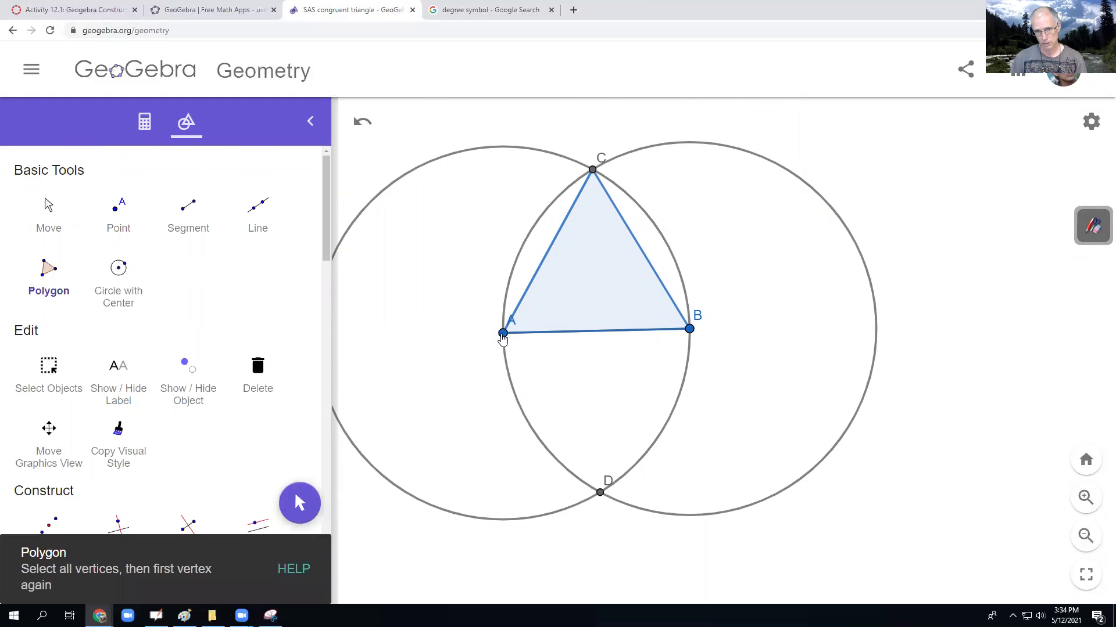
click(503, 334)
click(601, 494)
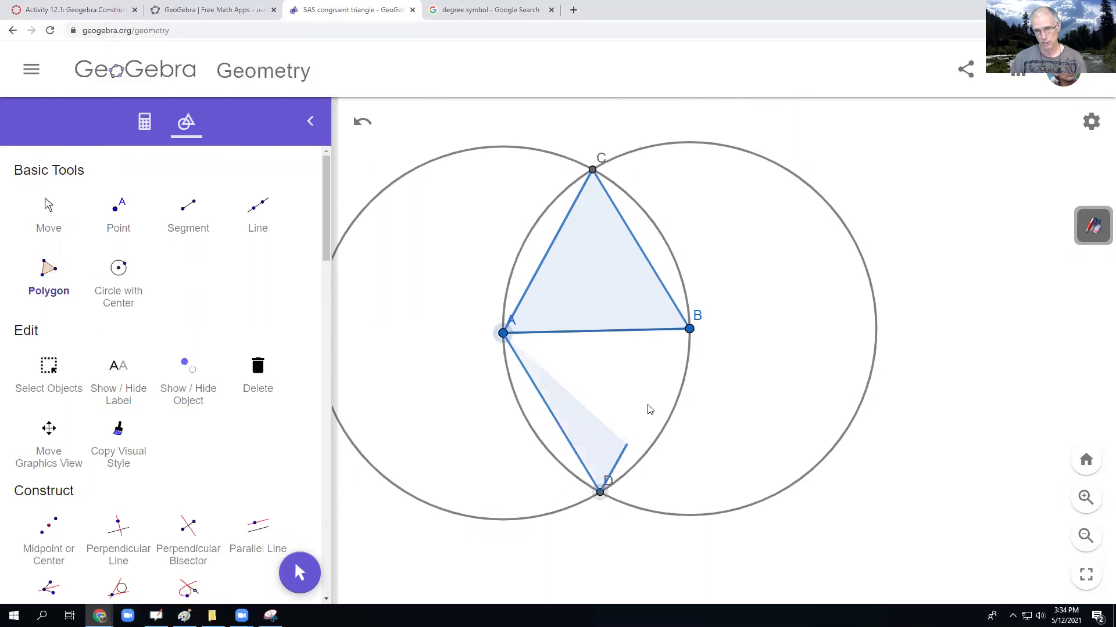
click(688, 330)
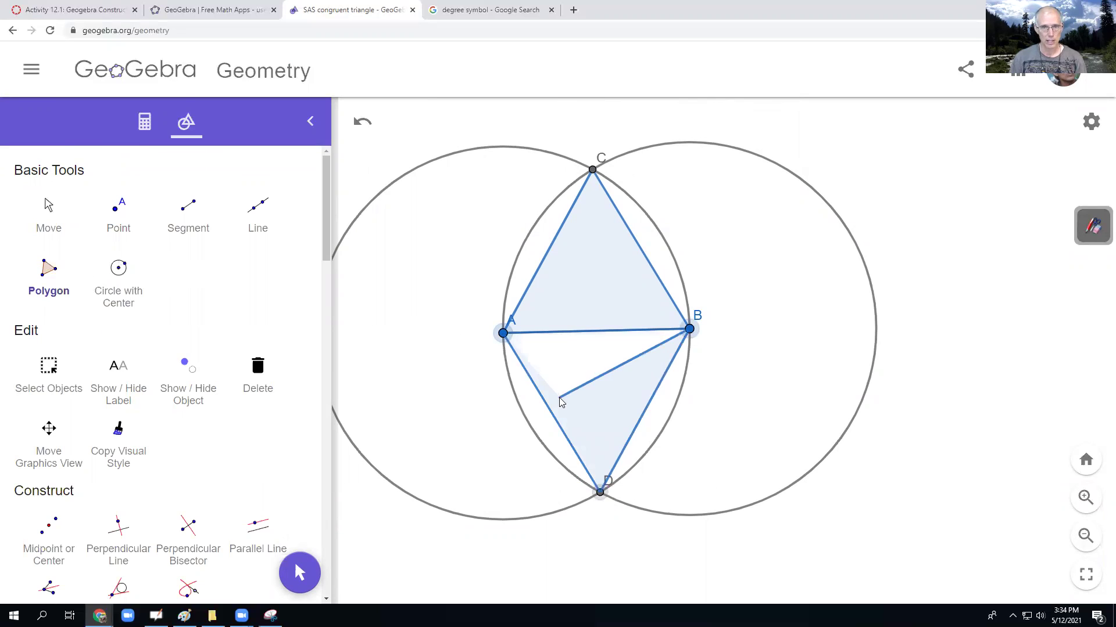
click(503, 333)
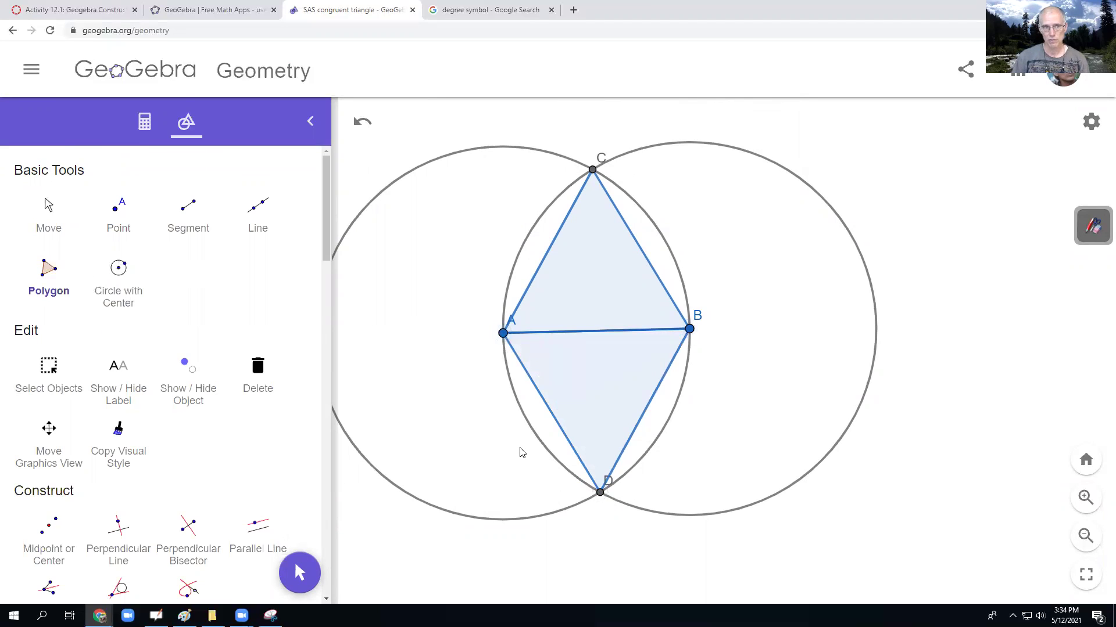
- Draw a line through points C and D that crosses segment AB
click(258, 206)
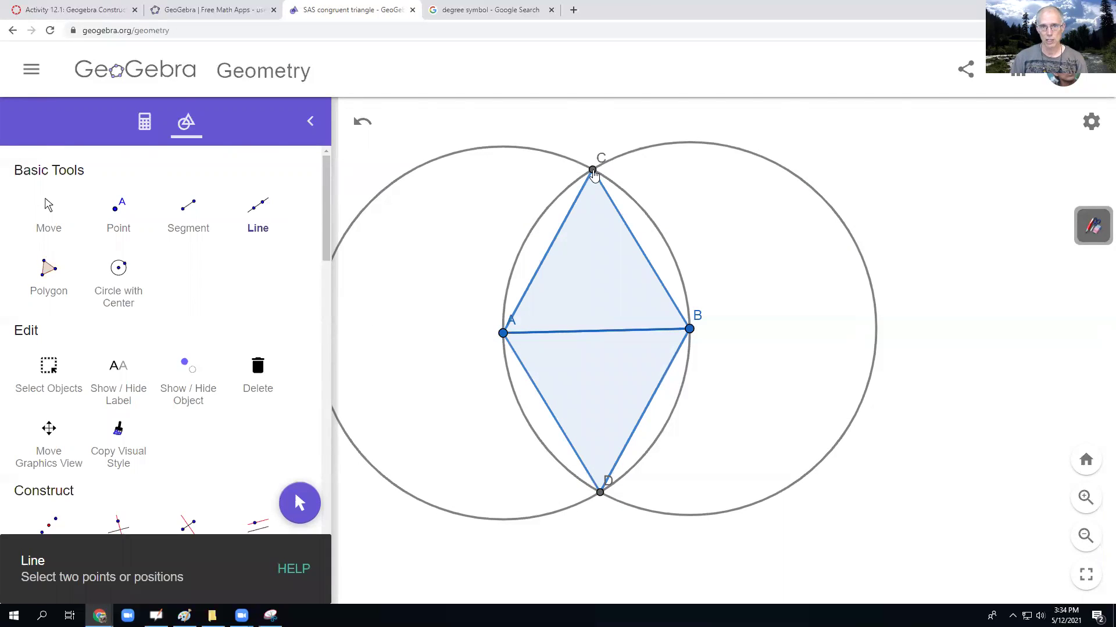
click(593, 171)
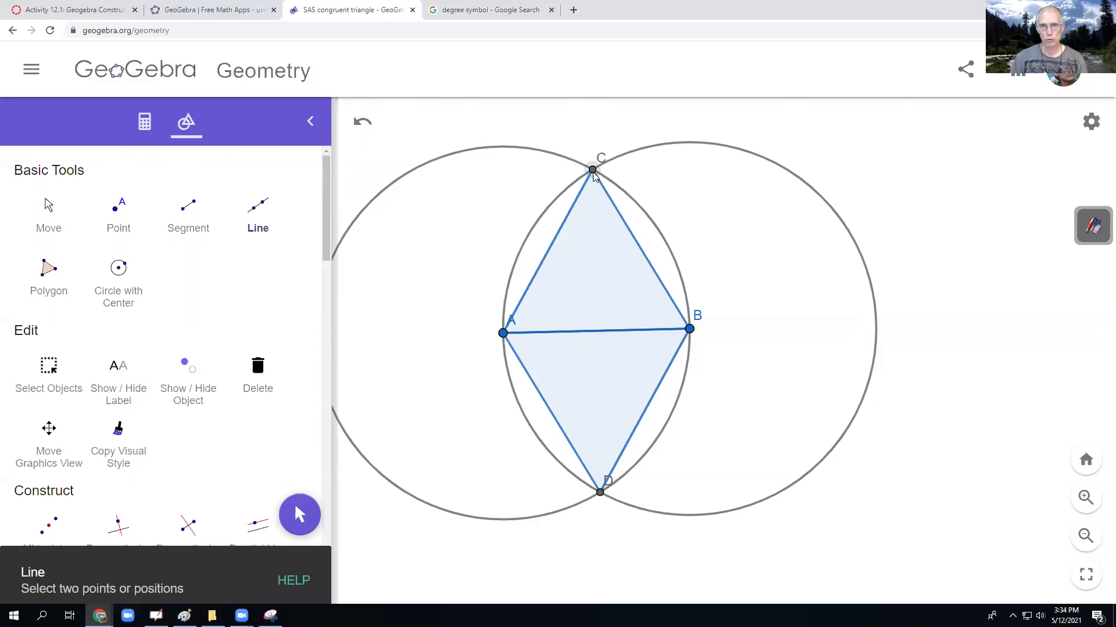
click(600, 494)
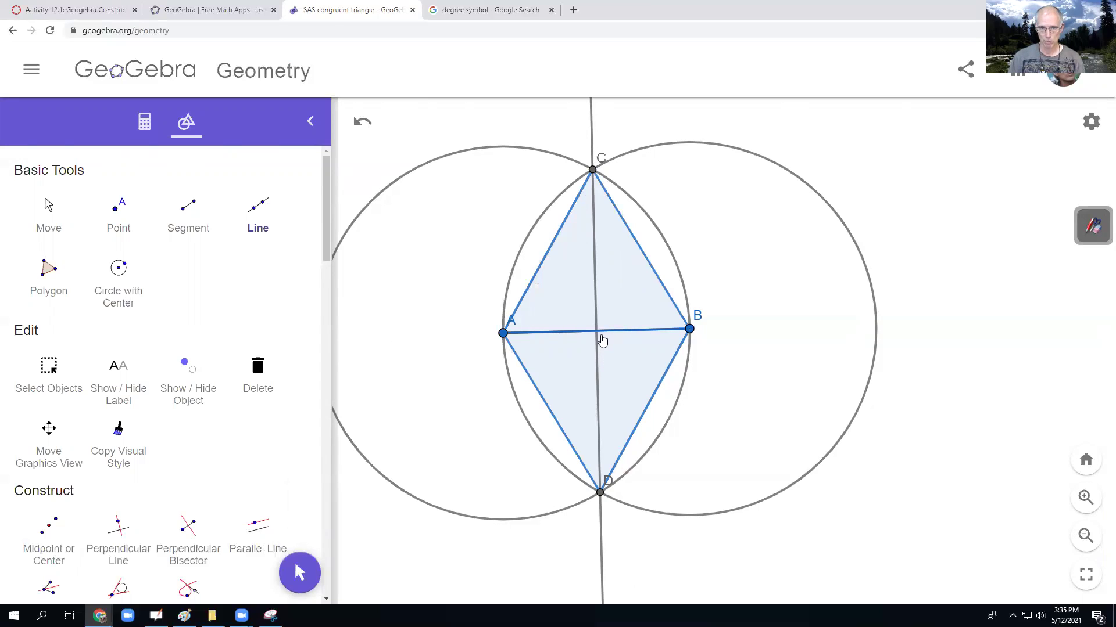
scroll(209, 310, down, 3)
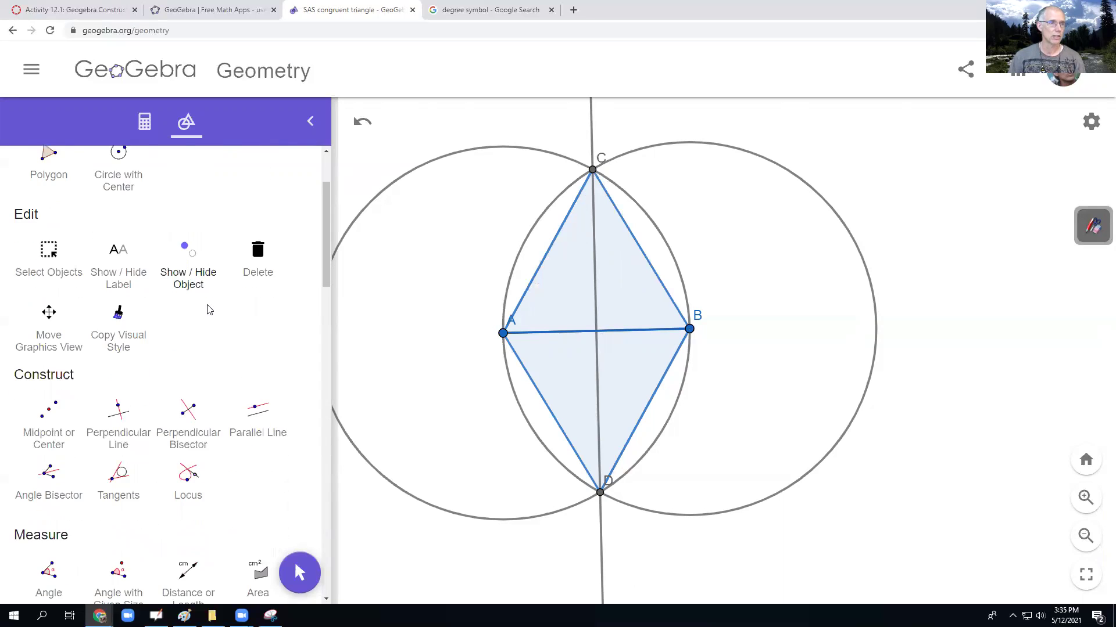
scroll(213, 309, down, 3)
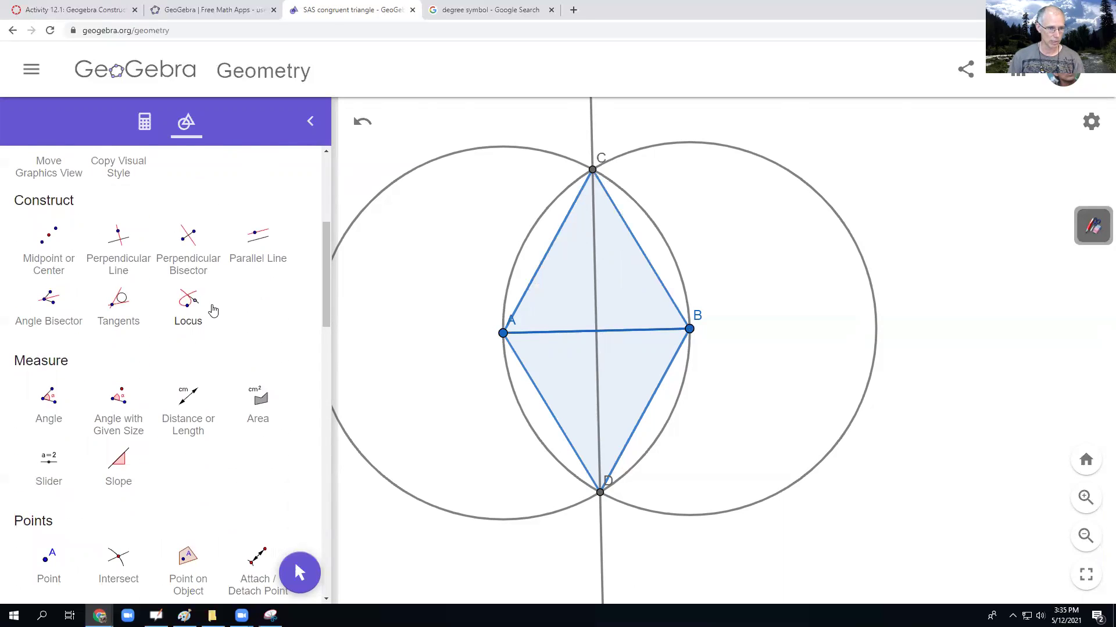
- Create intersection point E where line CD meets segment AB
click(121, 562)
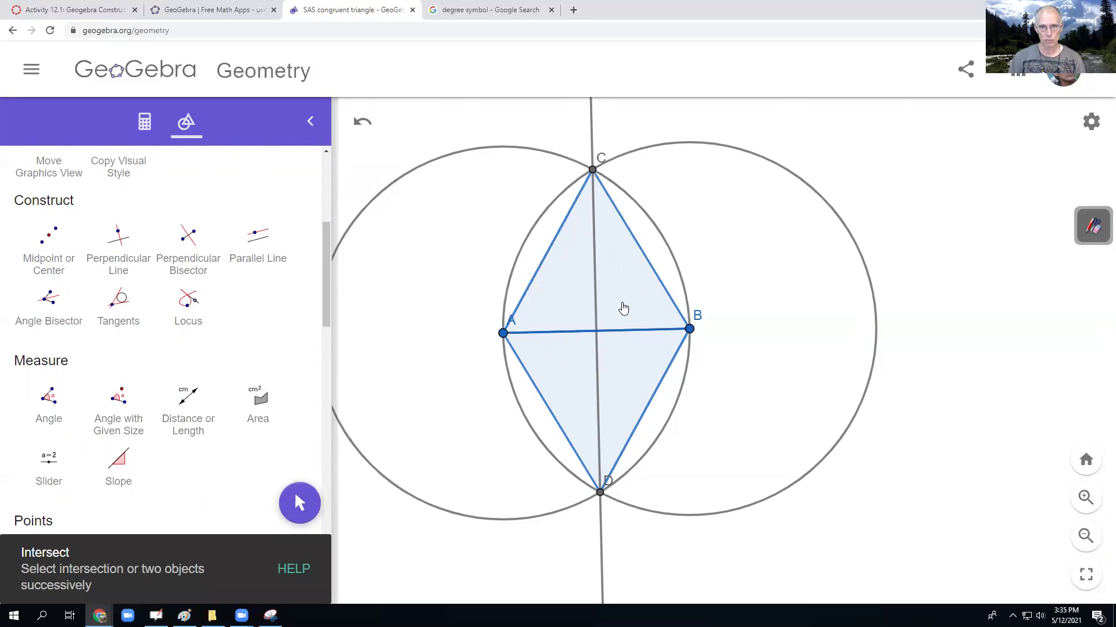
click(596, 331)
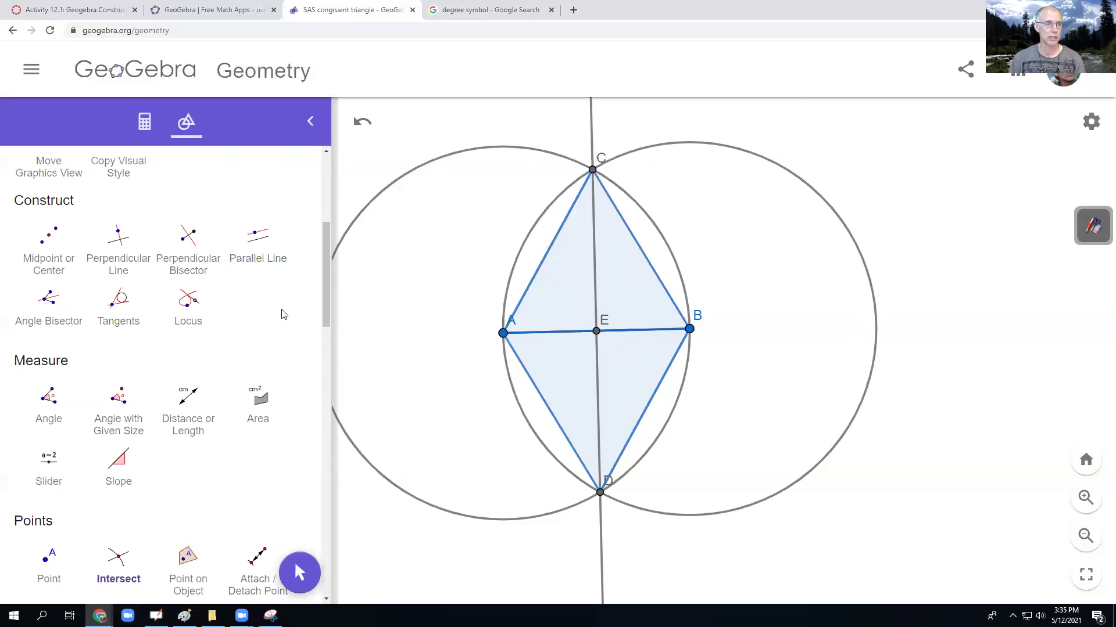
- Measure distance AE as 2.1 and place its label below segment AB
click(197, 402)
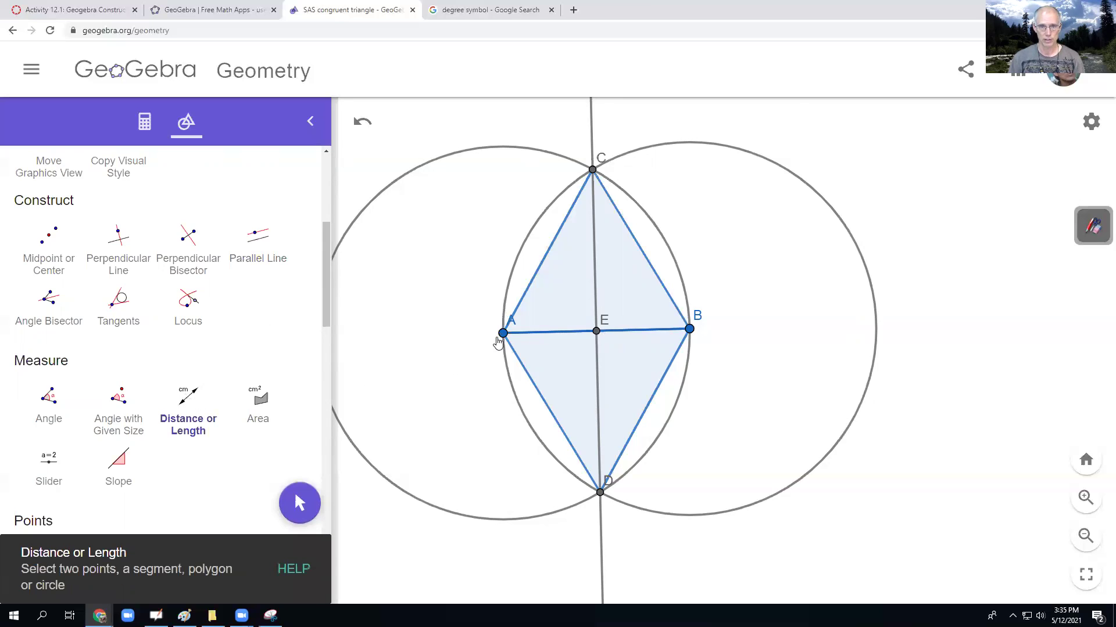
click(503, 334)
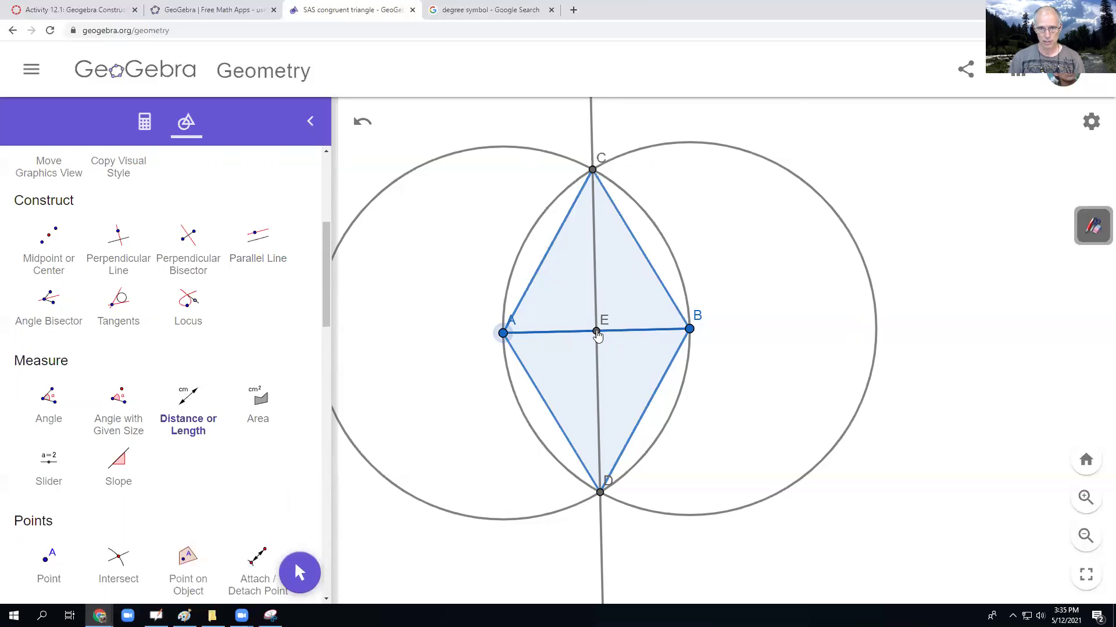
click(596, 331)
click(188, 244)
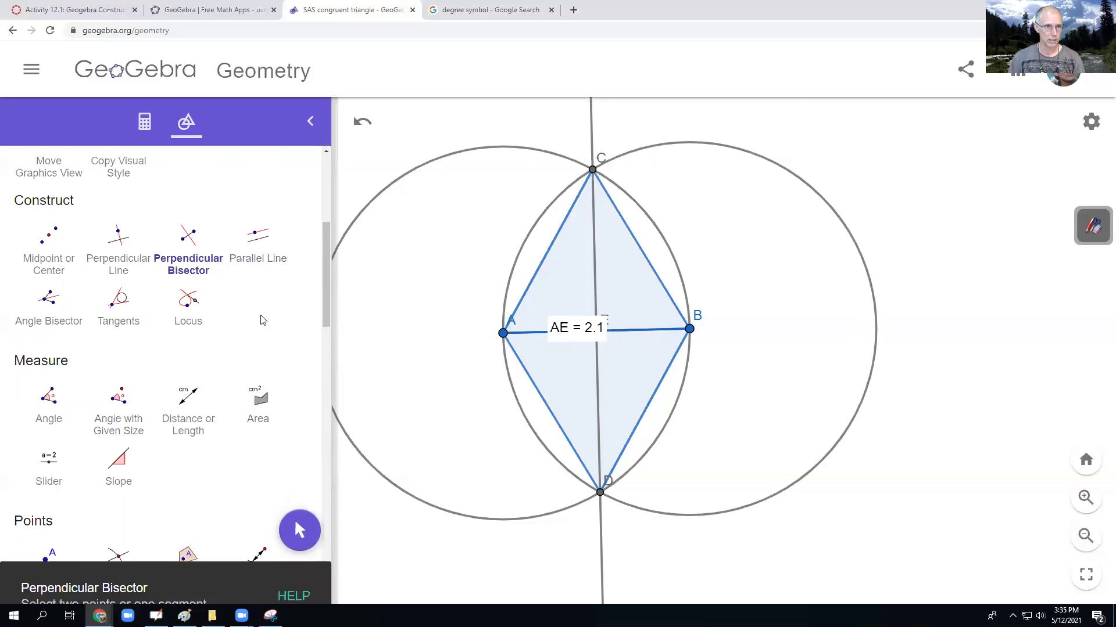
scroll(211, 378, up, 5)
scroll(211, 384, down, 4)
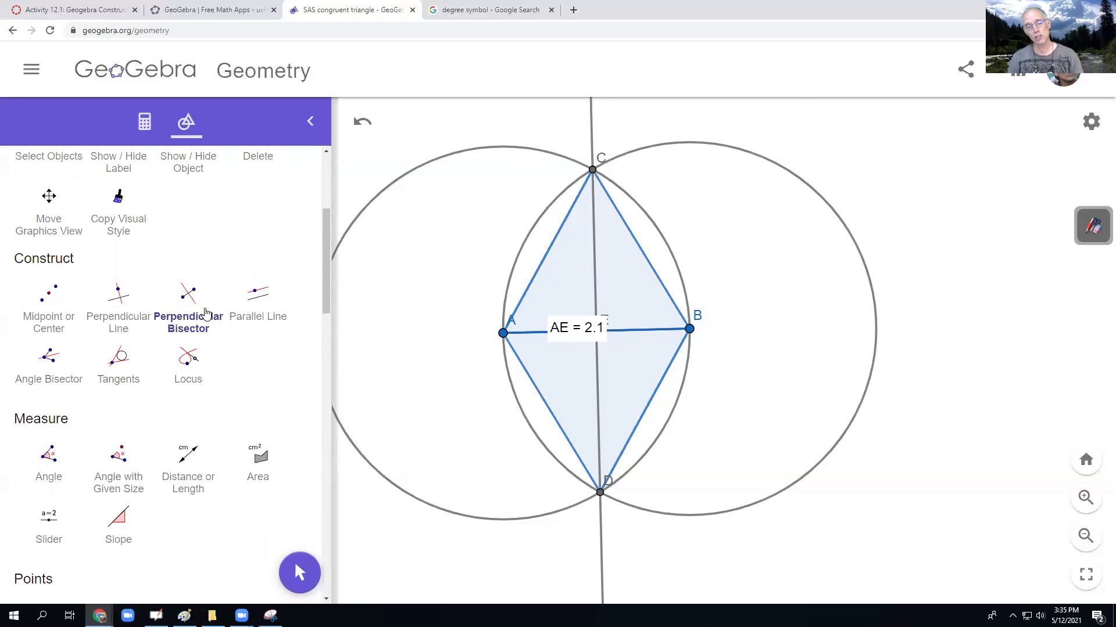
scroll(205, 266, up, 4)
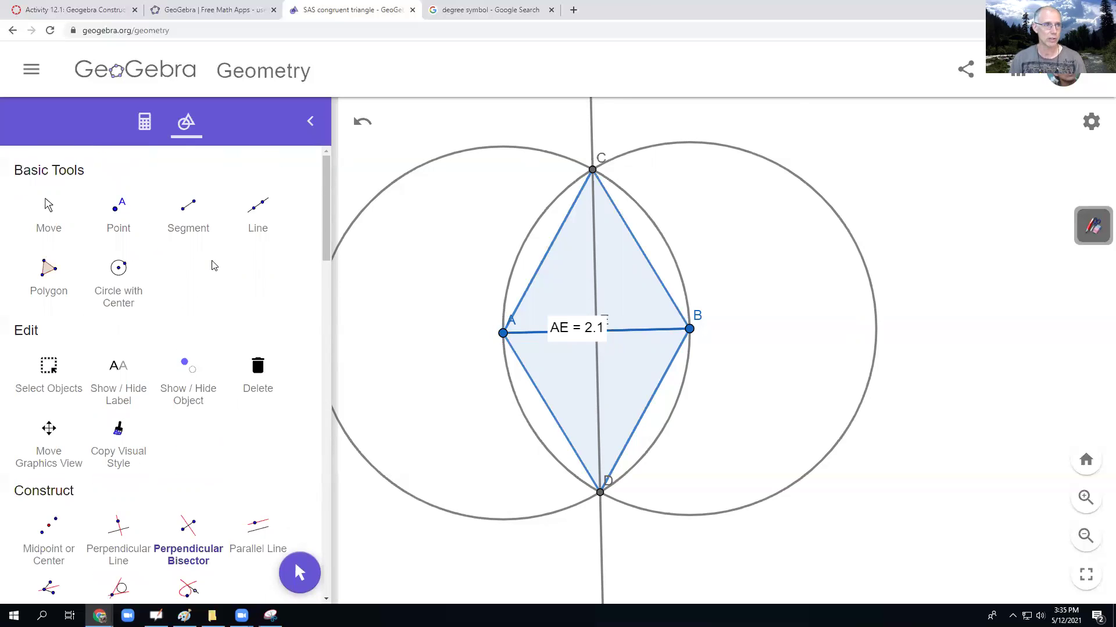
click(51, 221)
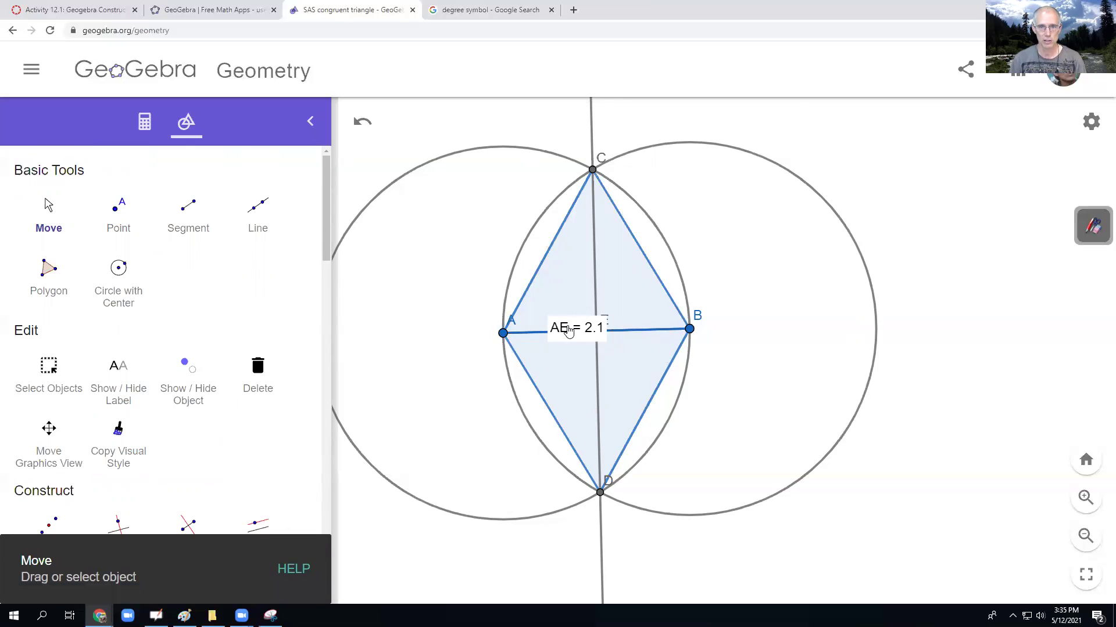
drag(570, 327, 544, 353)
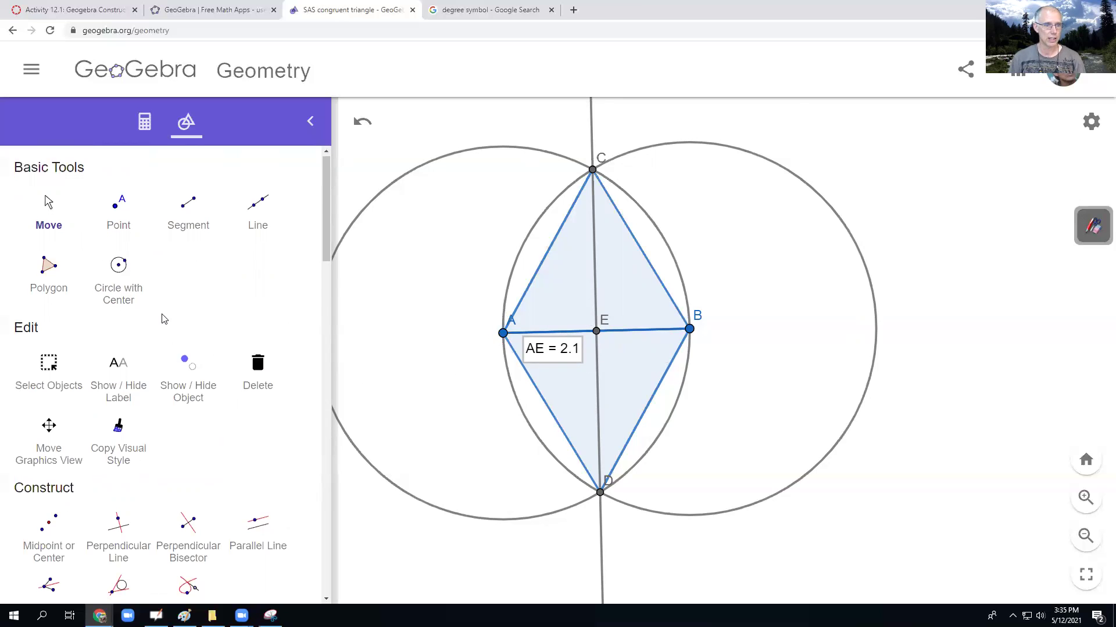
- Measure distance EB as 2.1 and place its label below segment EB
scroll(163, 316, down, 5)
click(186, 382)
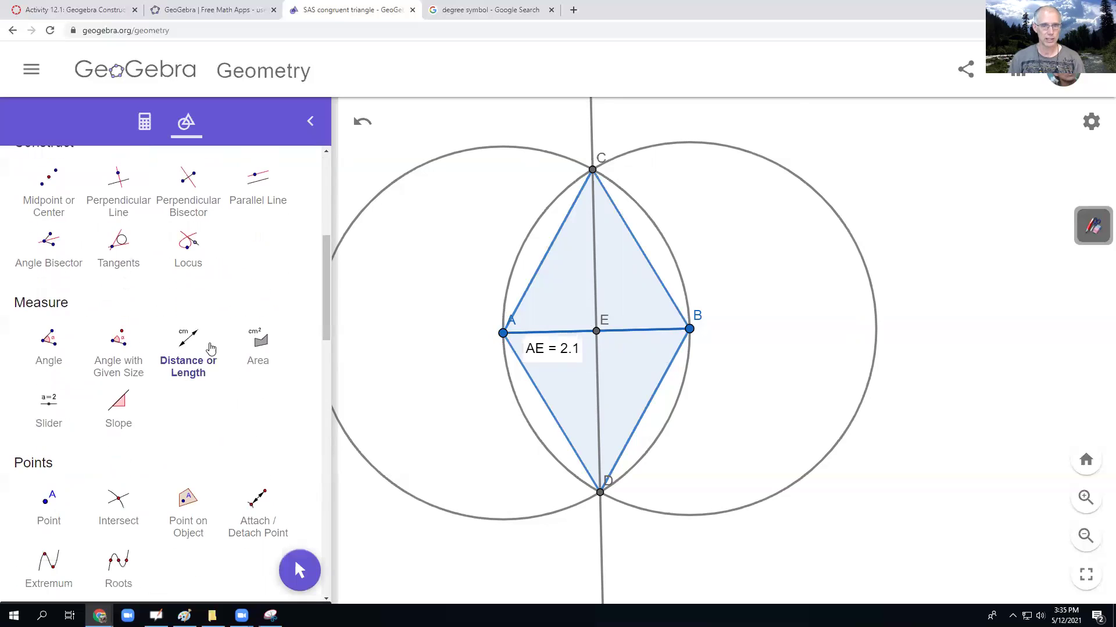
click(597, 333)
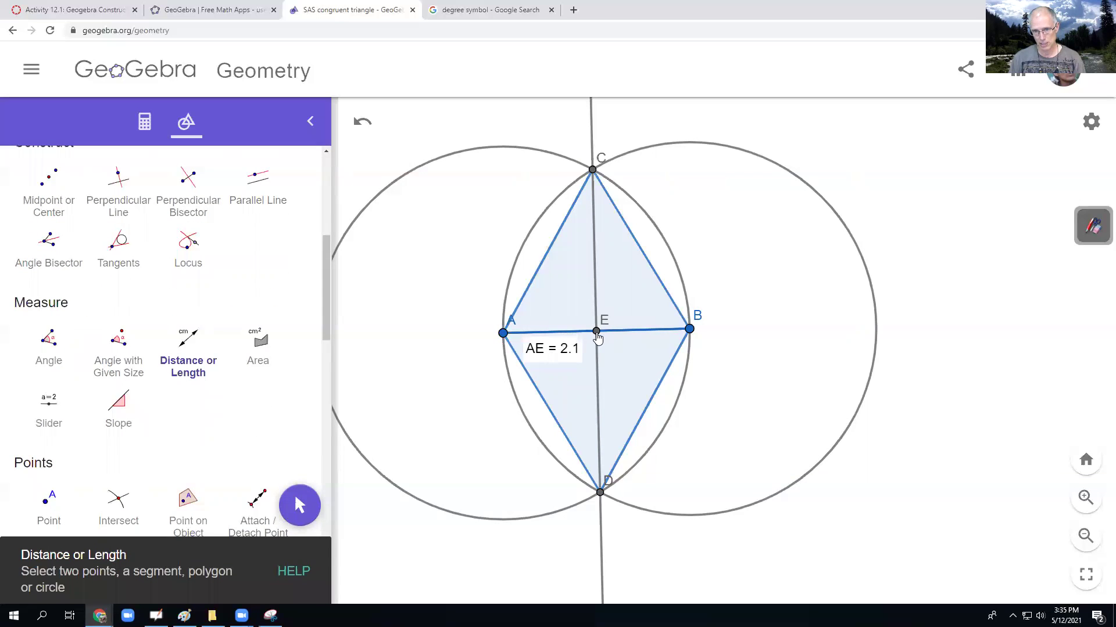
click(690, 330)
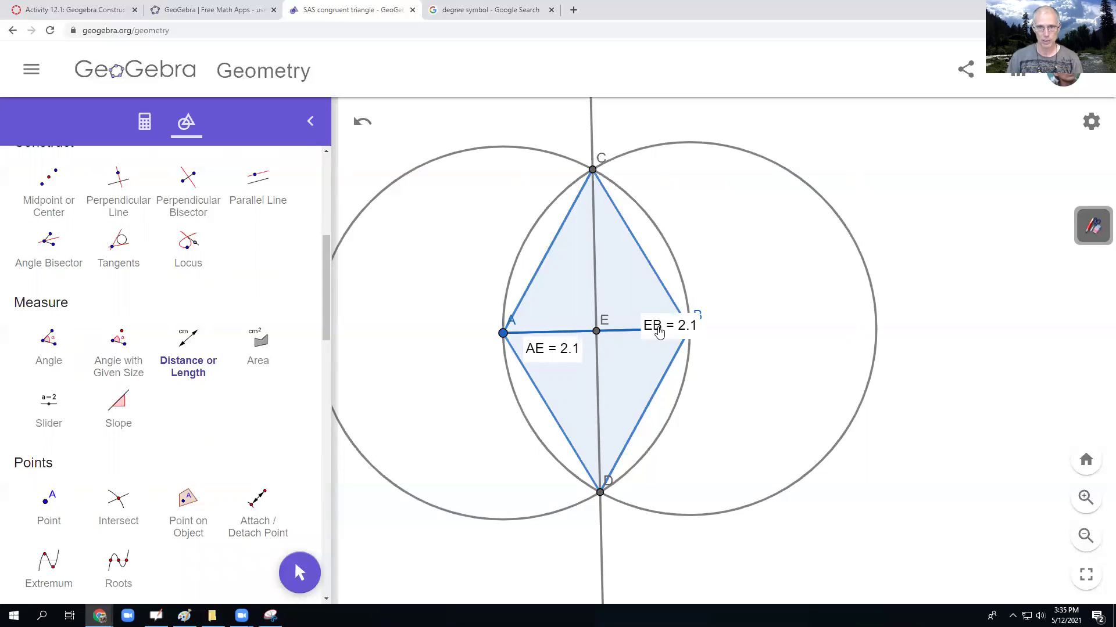
scroll(206, 303, up, 5)
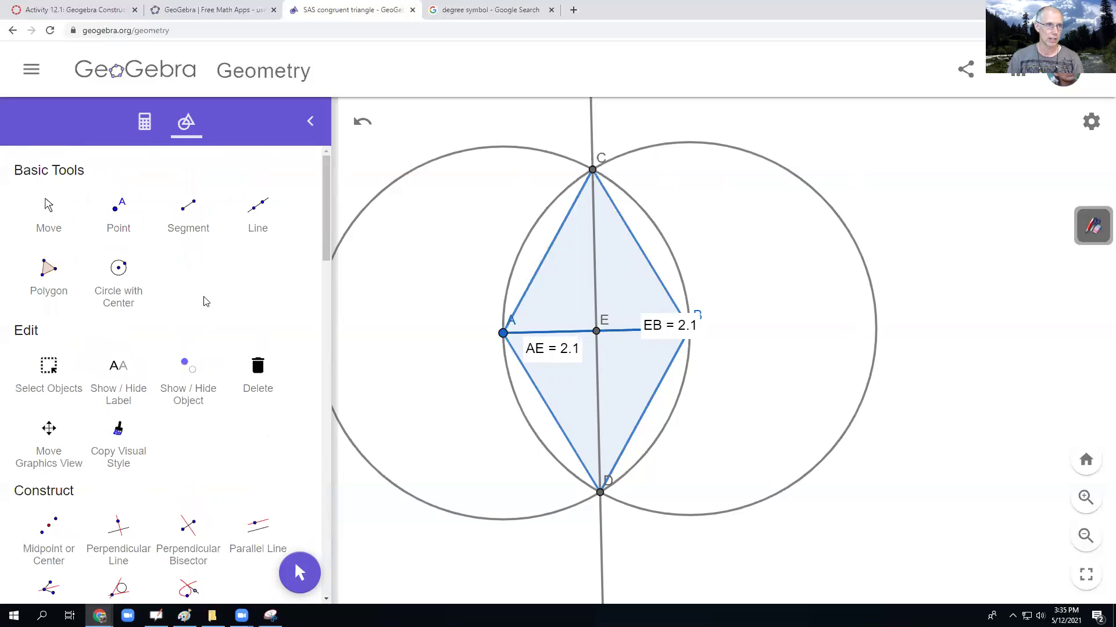
click(50, 219)
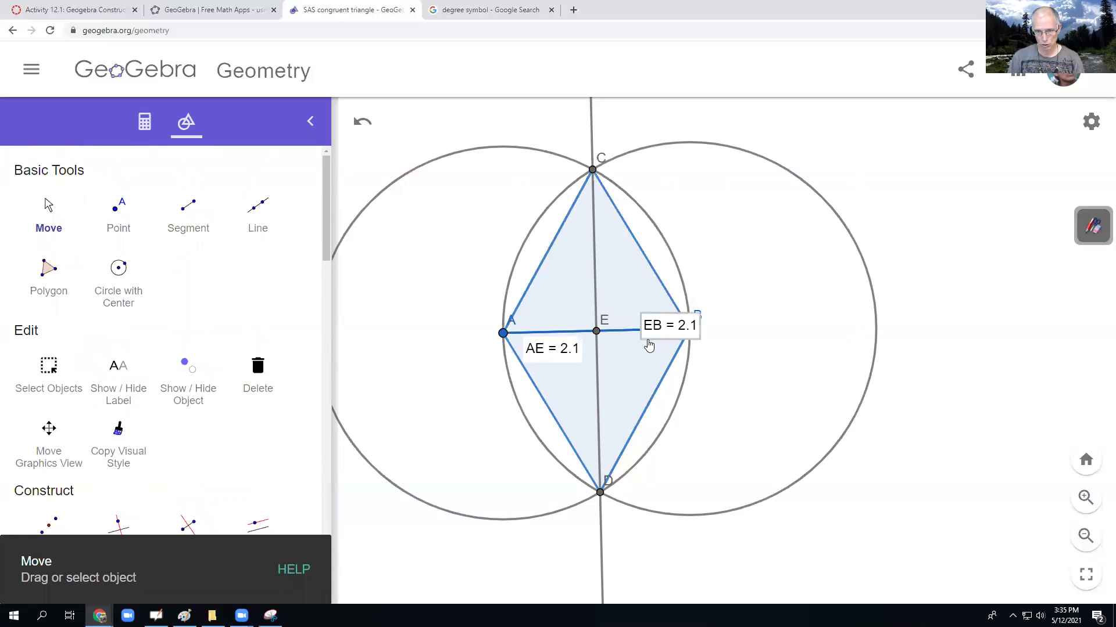
drag(658, 334, 626, 356)
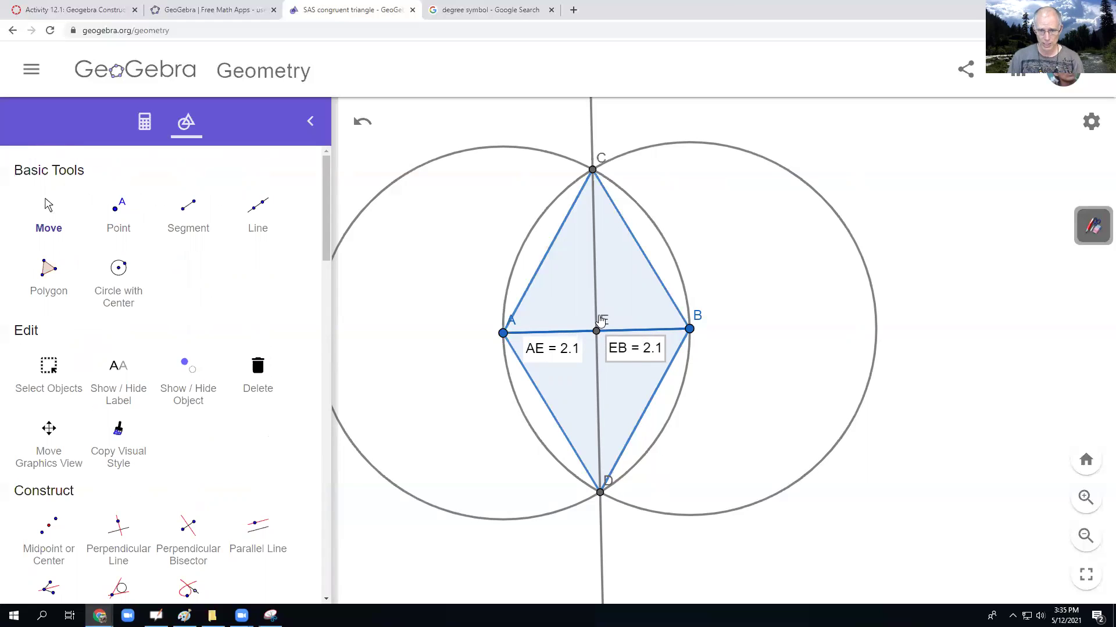
- Measure angle BEC as 90° and move its label up and right of E
scroll(215, 404, down, 4)
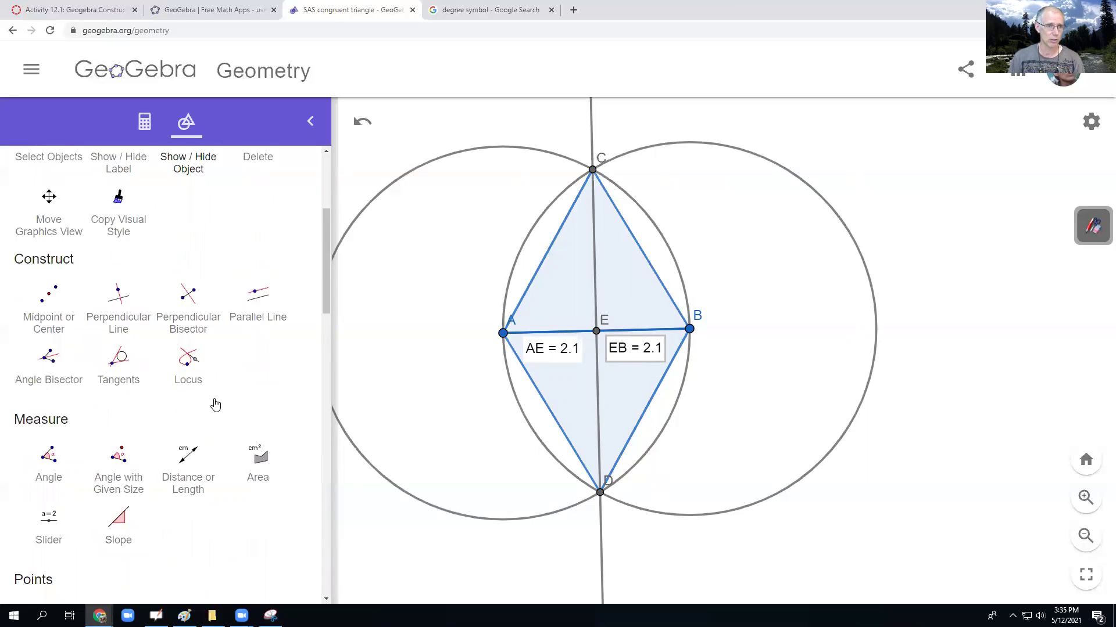
scroll(215, 405, down, 1)
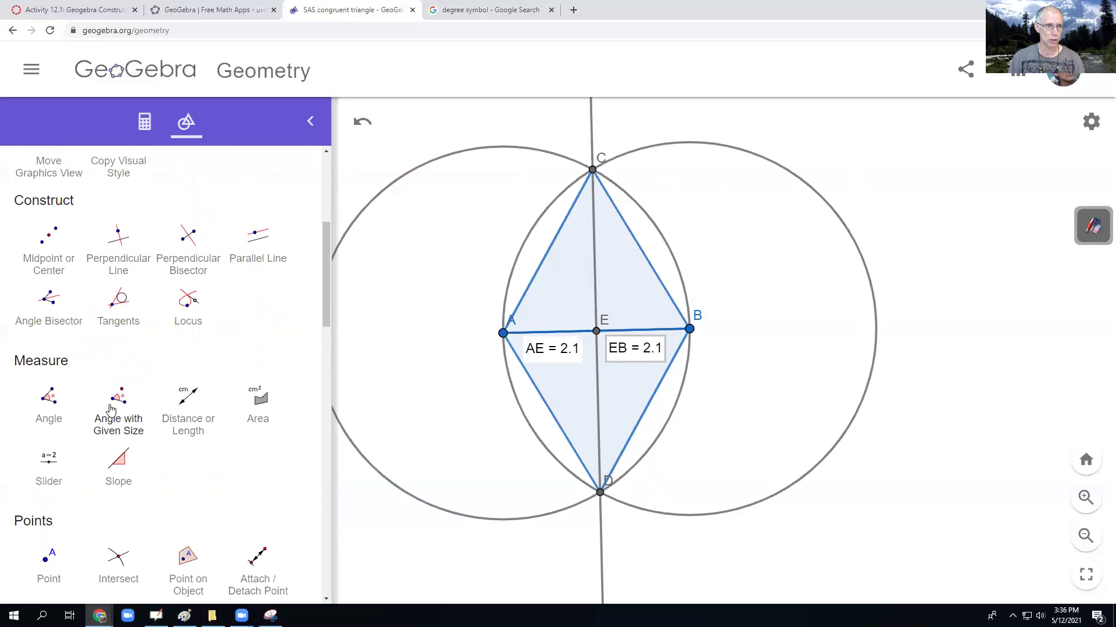
click(48, 404)
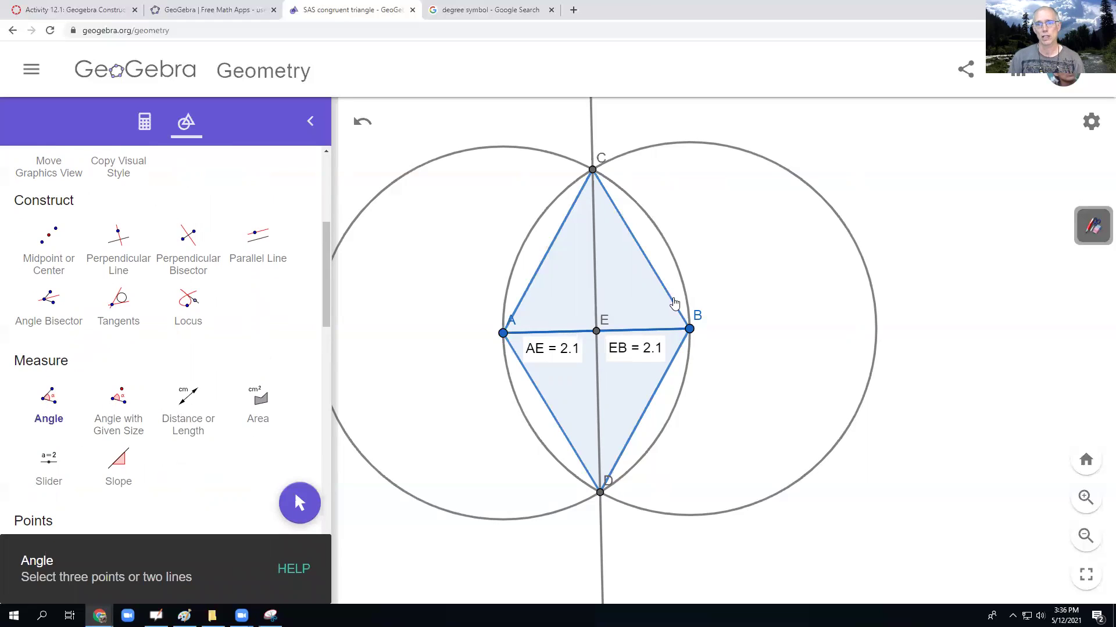
click(689, 329)
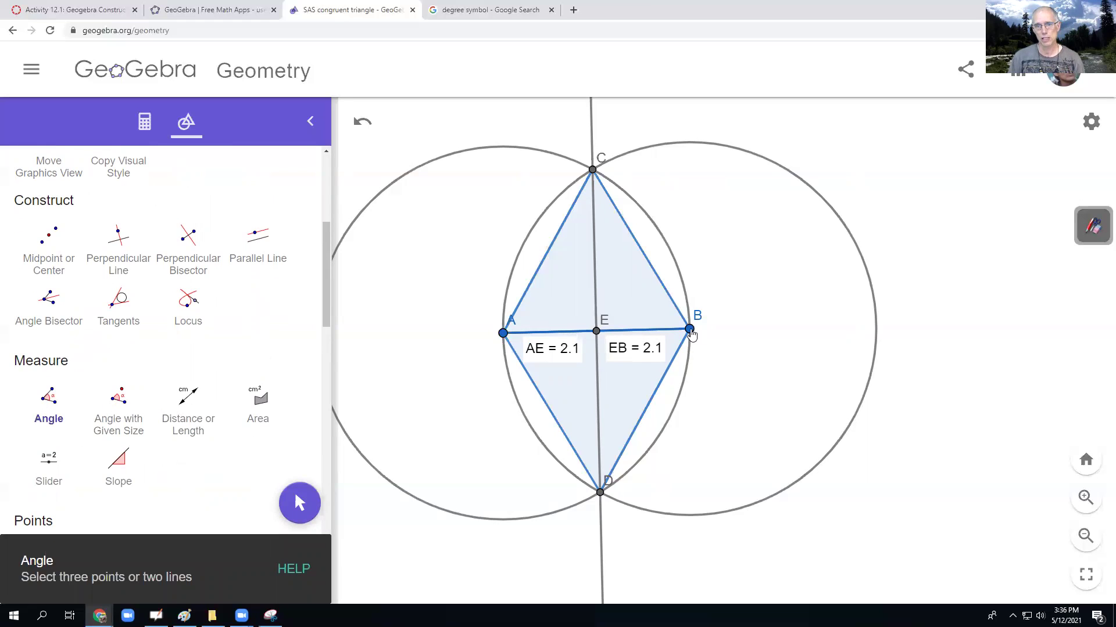
click(597, 330)
click(593, 171)
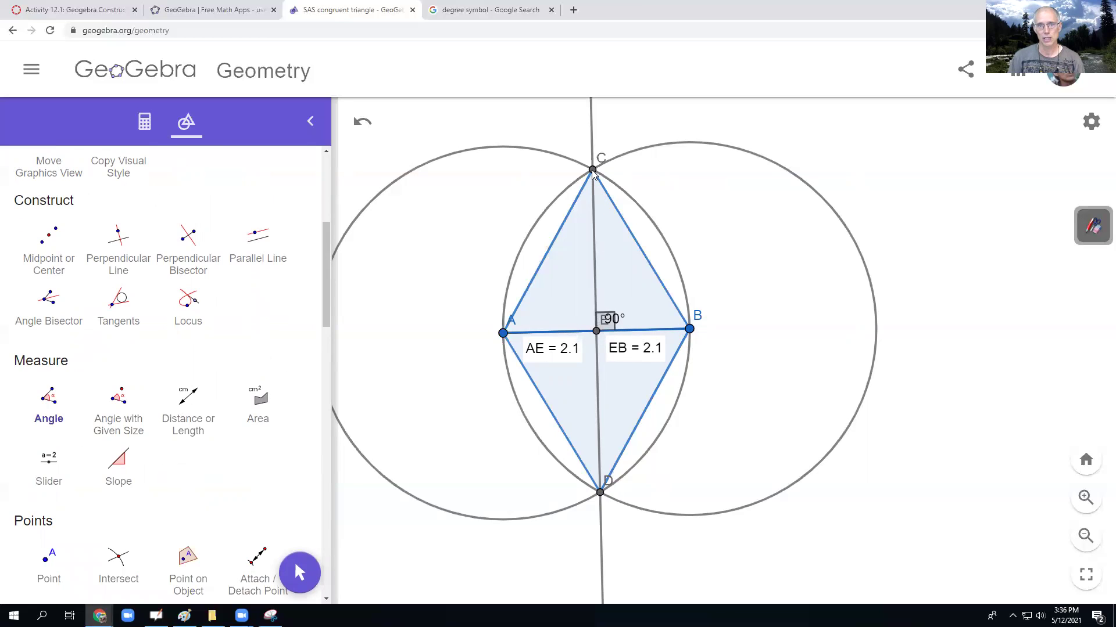
scroll(52, 241, up, 1)
scroll(53, 241, up, 4)
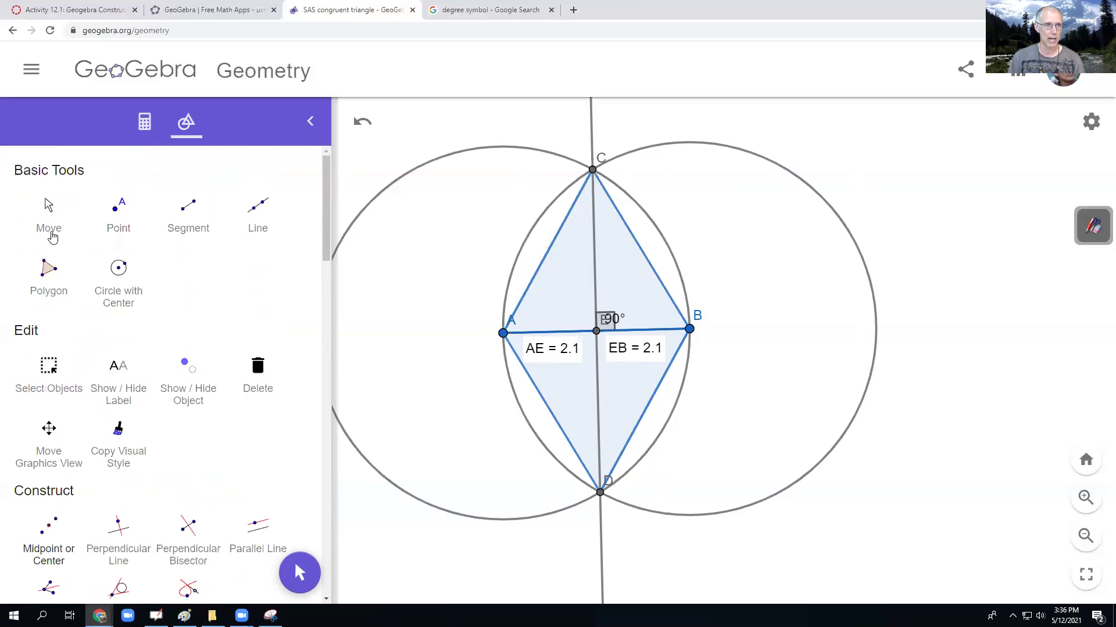
click(48, 209)
drag(616, 323, 630, 307)
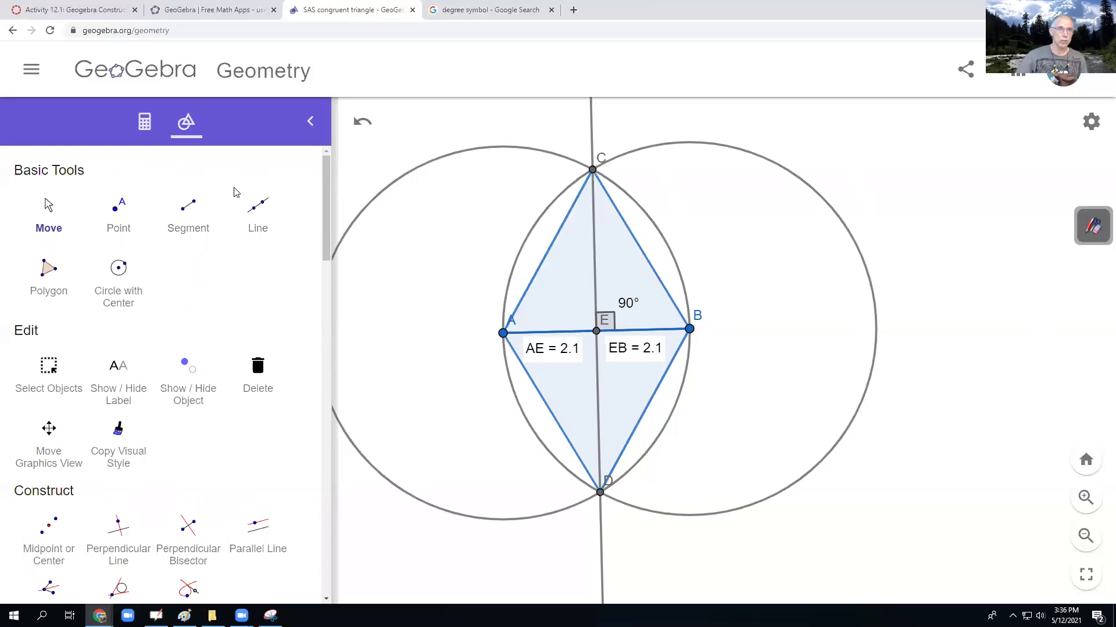
click(89, 11)
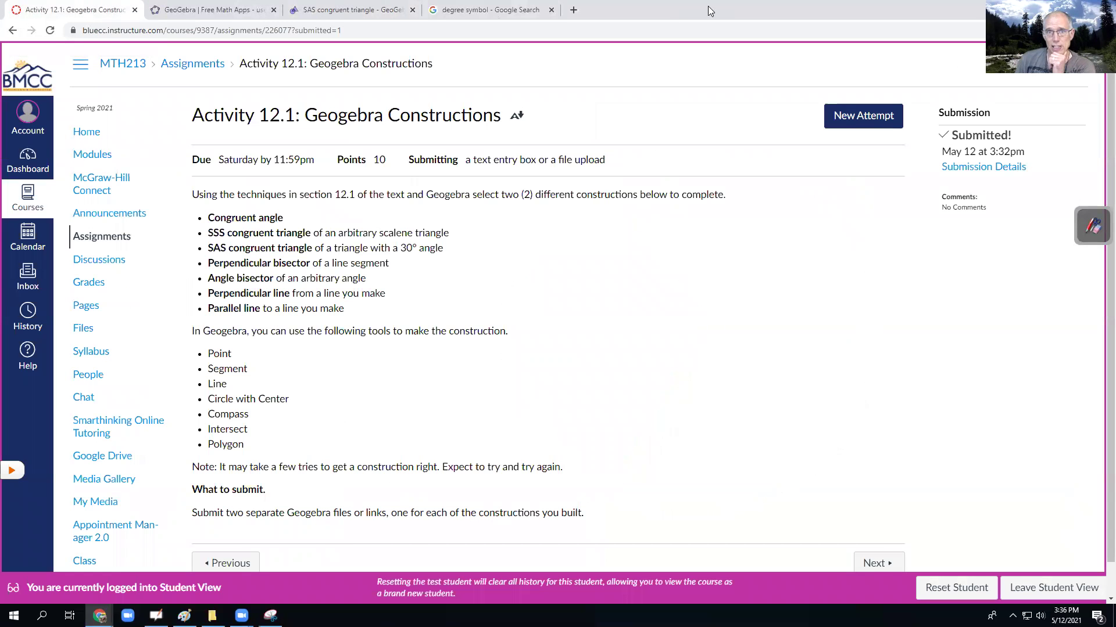
click(351, 10)
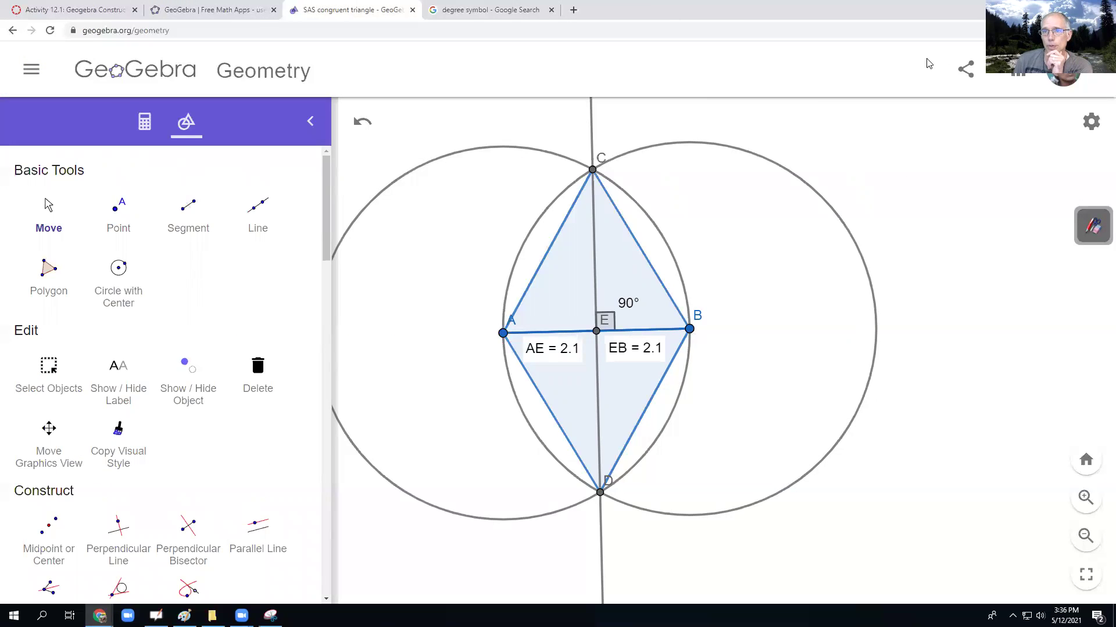